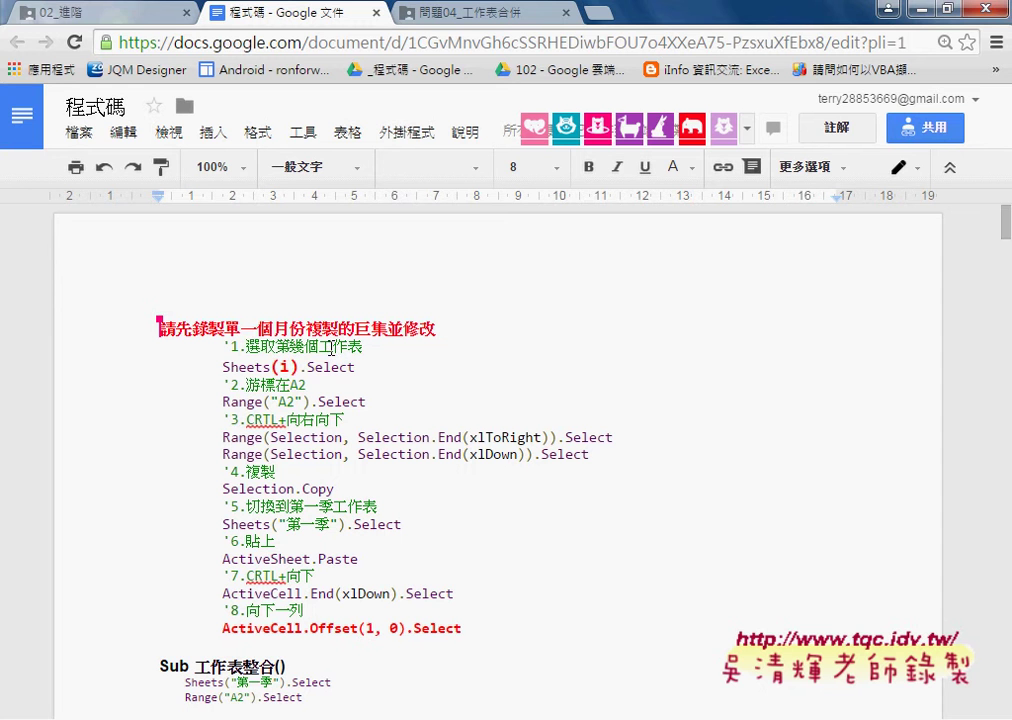
Highlight the red macro-recording heading, then the ActiveCell.Offset(1, 0).Select line.
drag(447, 332, 171, 325)
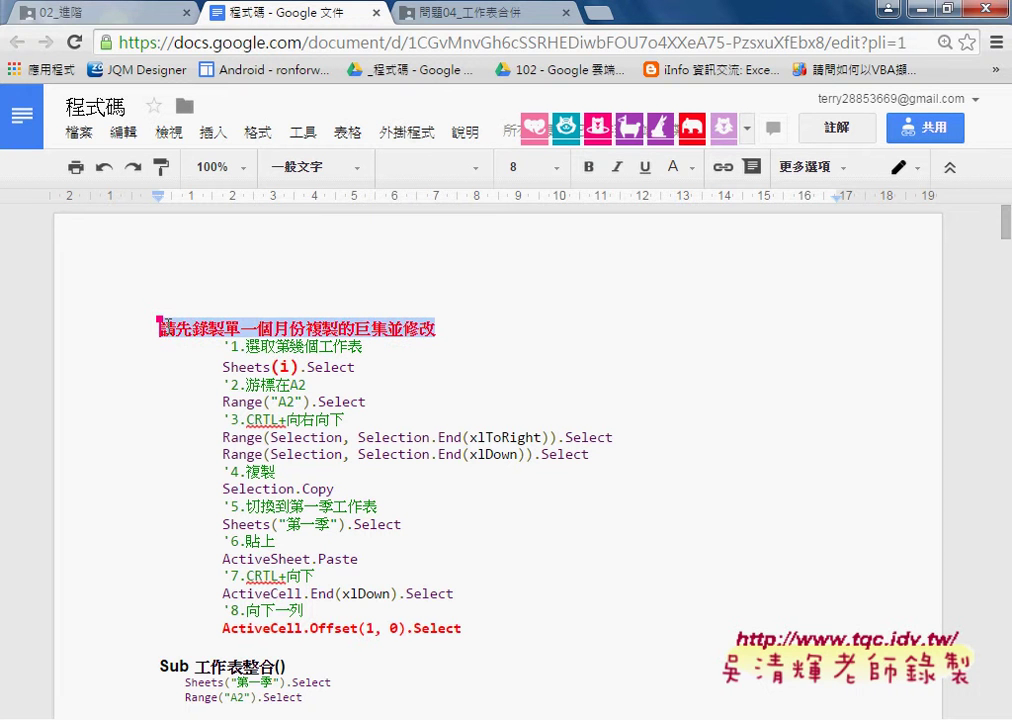
click(281, 350)
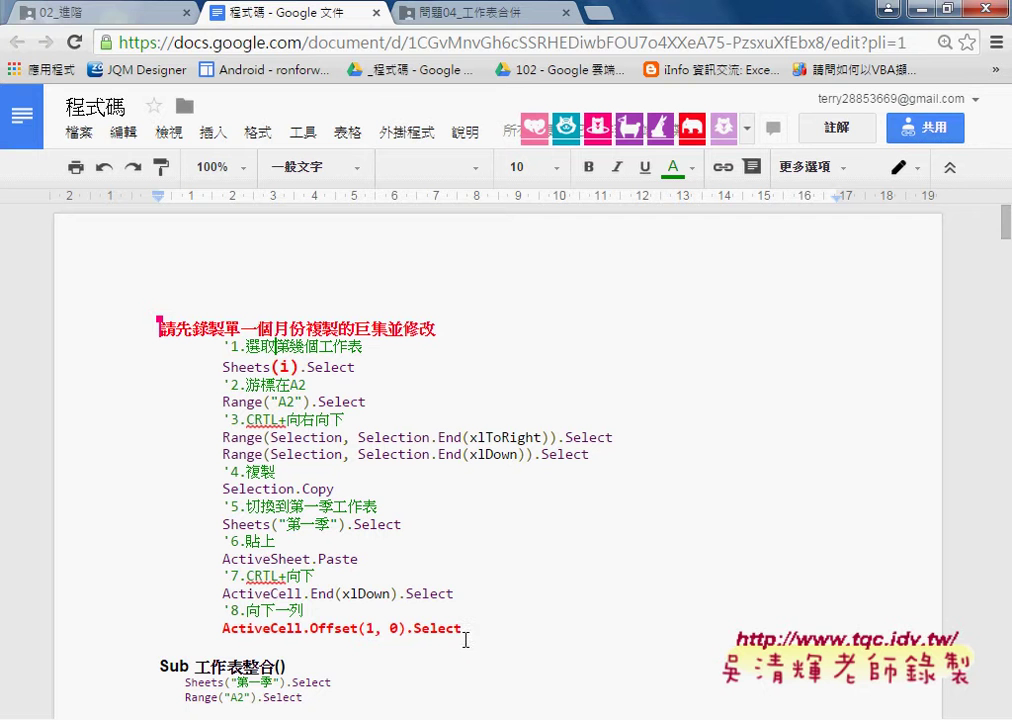
drag(463, 629, 222, 631)
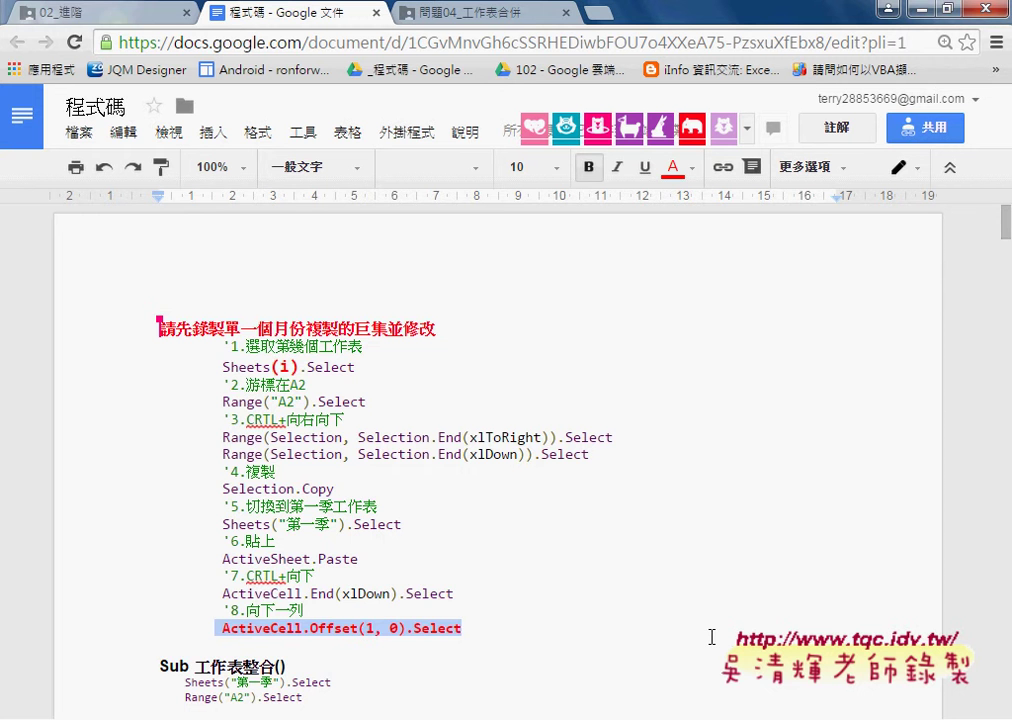
Scroll past the VBA screenshots and 記錄列數 sub to the 工作表整合VBA() code.
scroll(712, 637, down, 5)
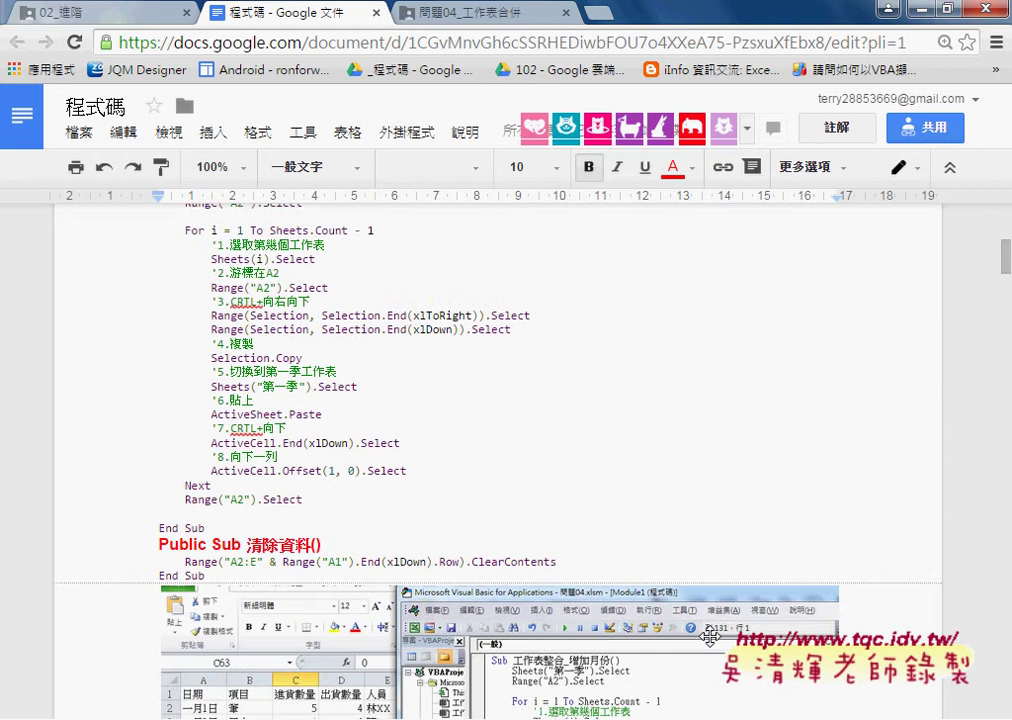
scroll(710, 637, down, 2)
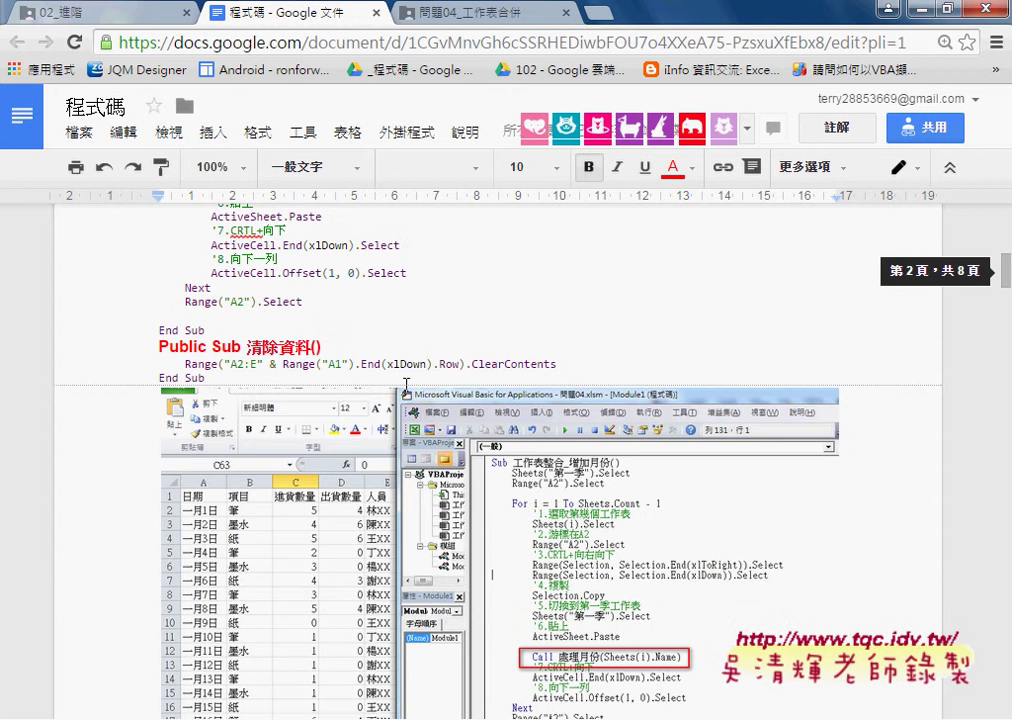
scroll(263, 558, down, 2)
scroll(263, 558, down, 2)
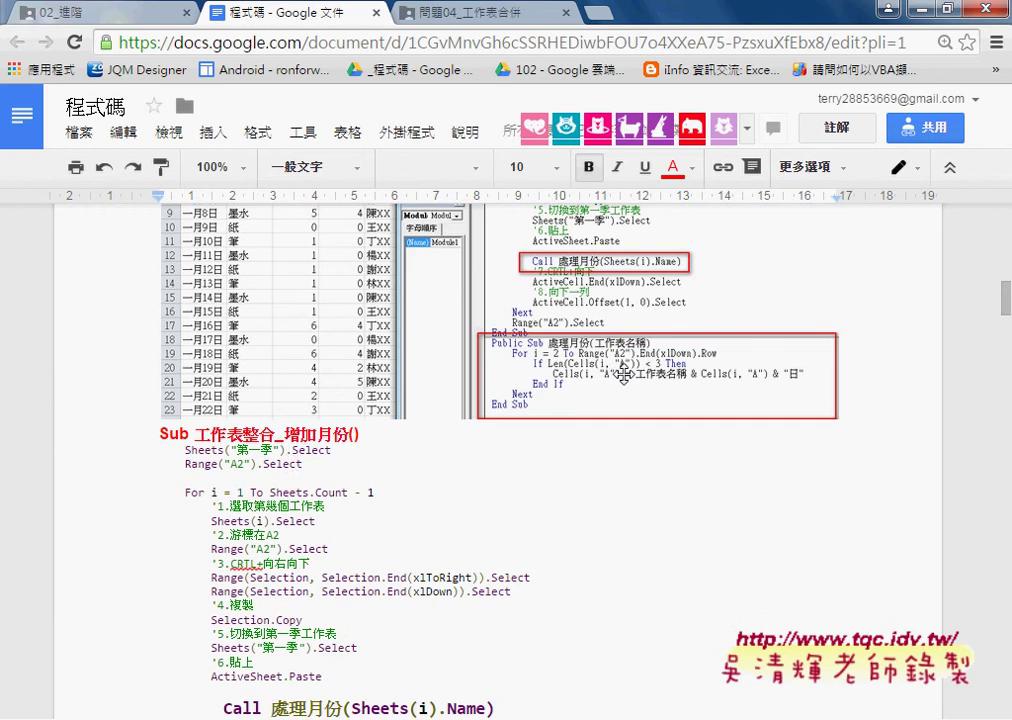
scroll(296, 463, down, 3)
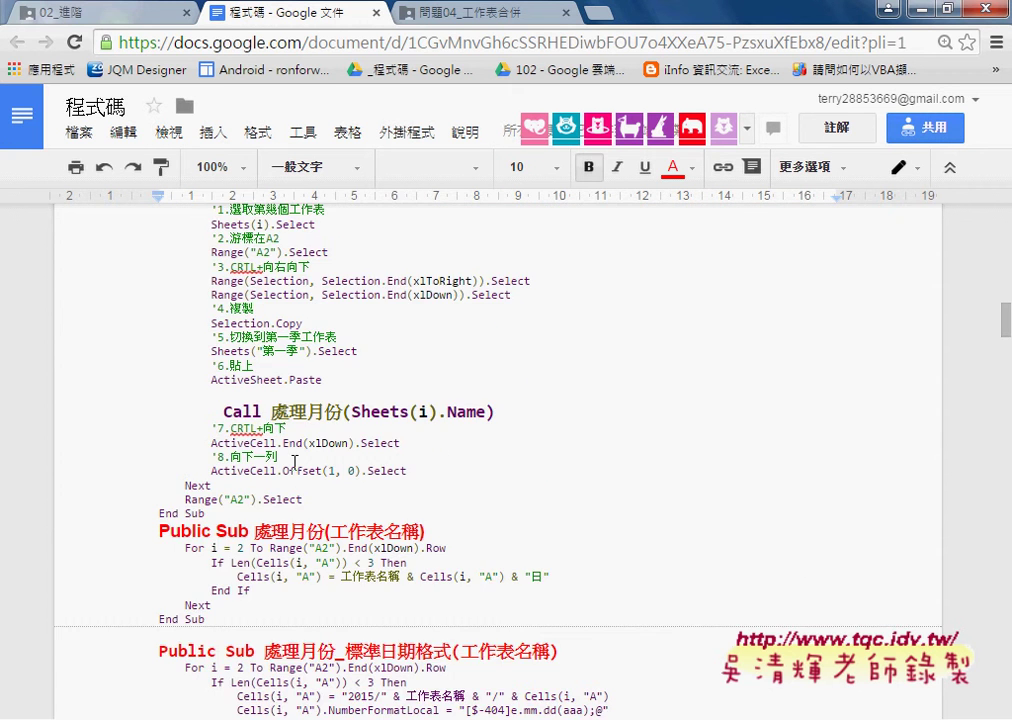
scroll(295, 462, down, 3)
scroll(294, 465, down, 2)
scroll(292, 461, down, 5)
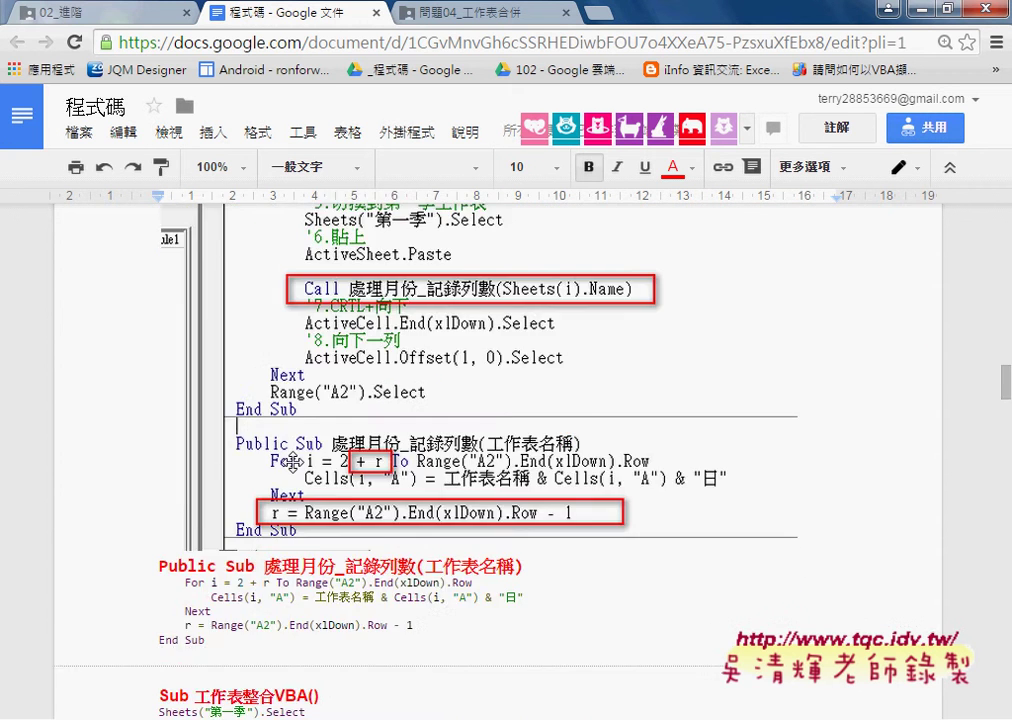
scroll(293, 462, down, 3)
scroll(294, 463, down, 1)
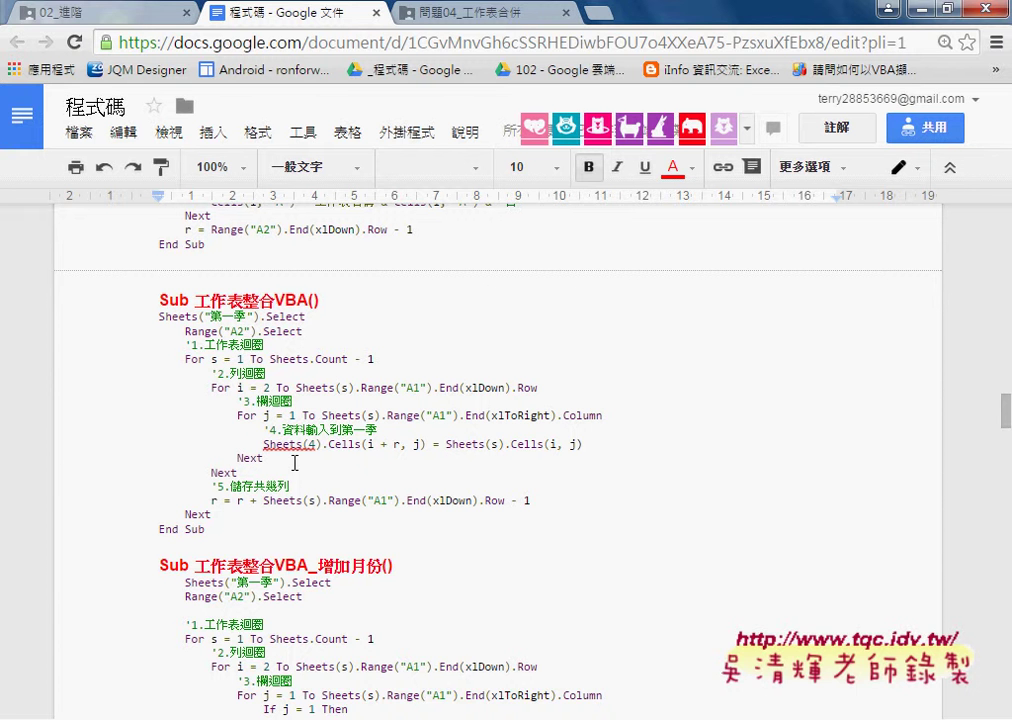
Highlight the step-4 comment and Sheets(4).Cells line, then minimize Chrome to the desktop.
click(238, 415)
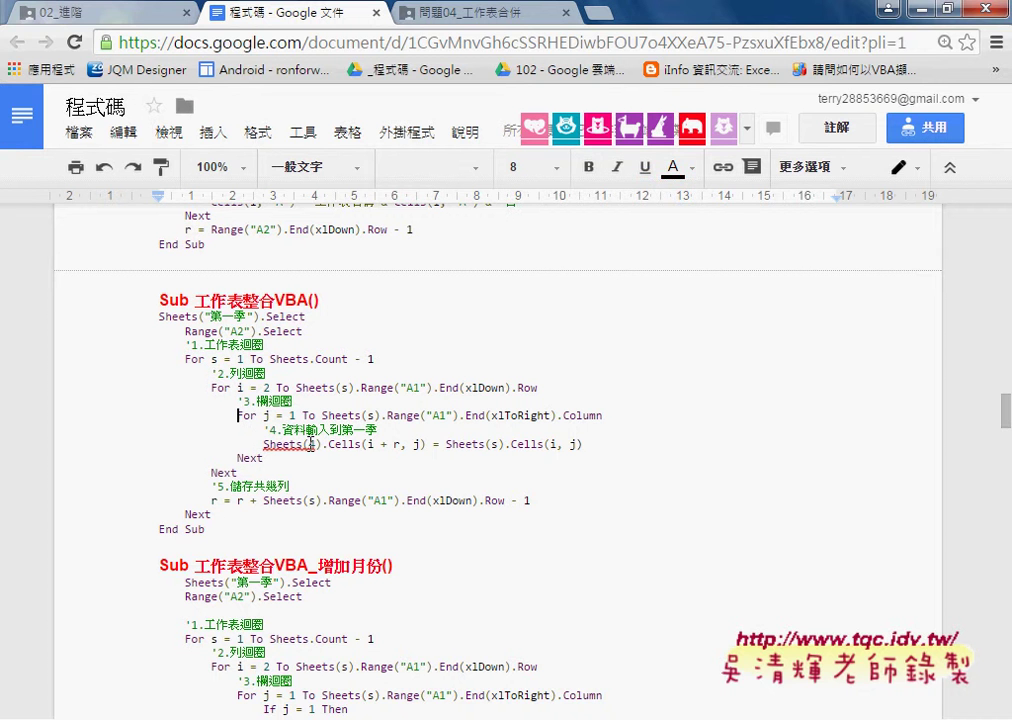
drag(591, 452, 263, 428)
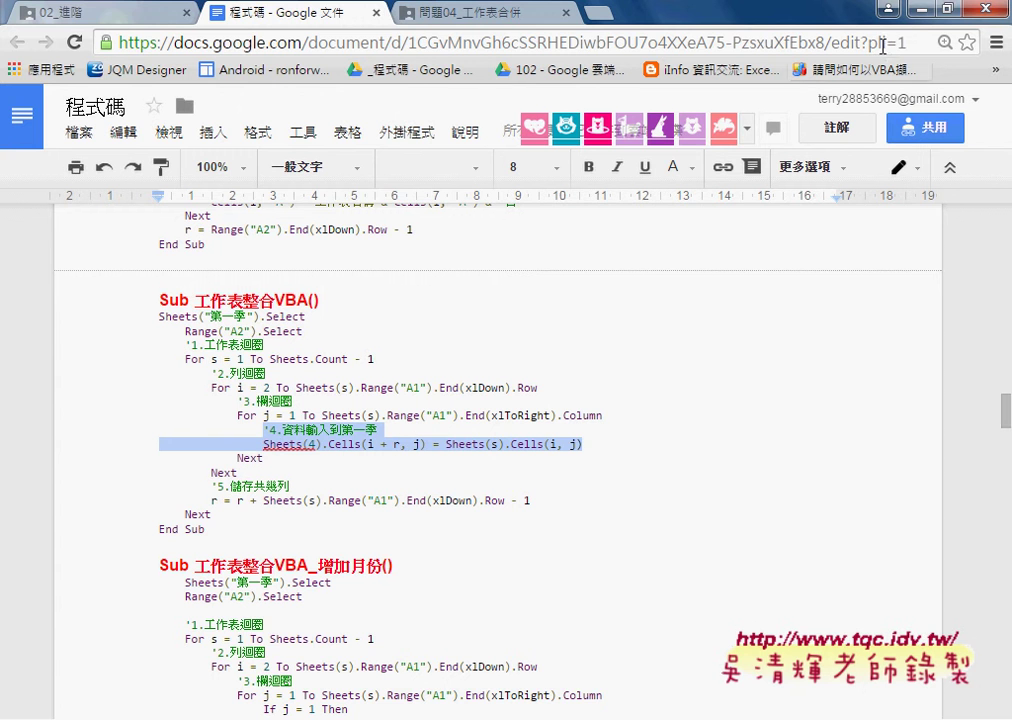
click(922, 10)
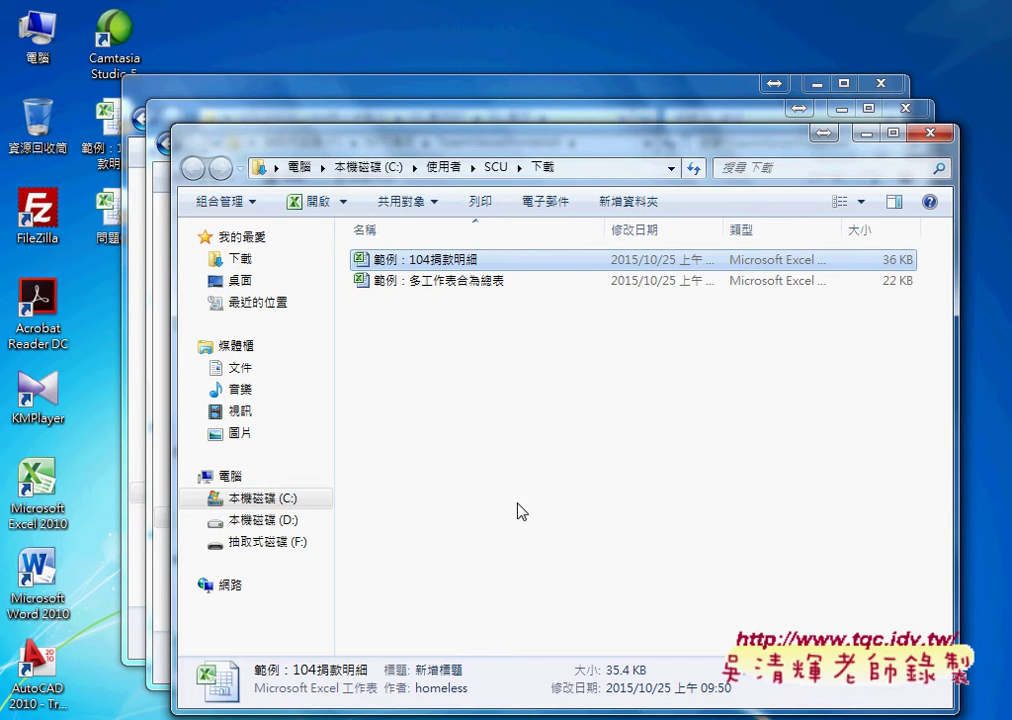
Minimize the three Explorer windows and open the 問題04 workbook from the desktop in Excel.
click(866, 132)
click(836, 112)
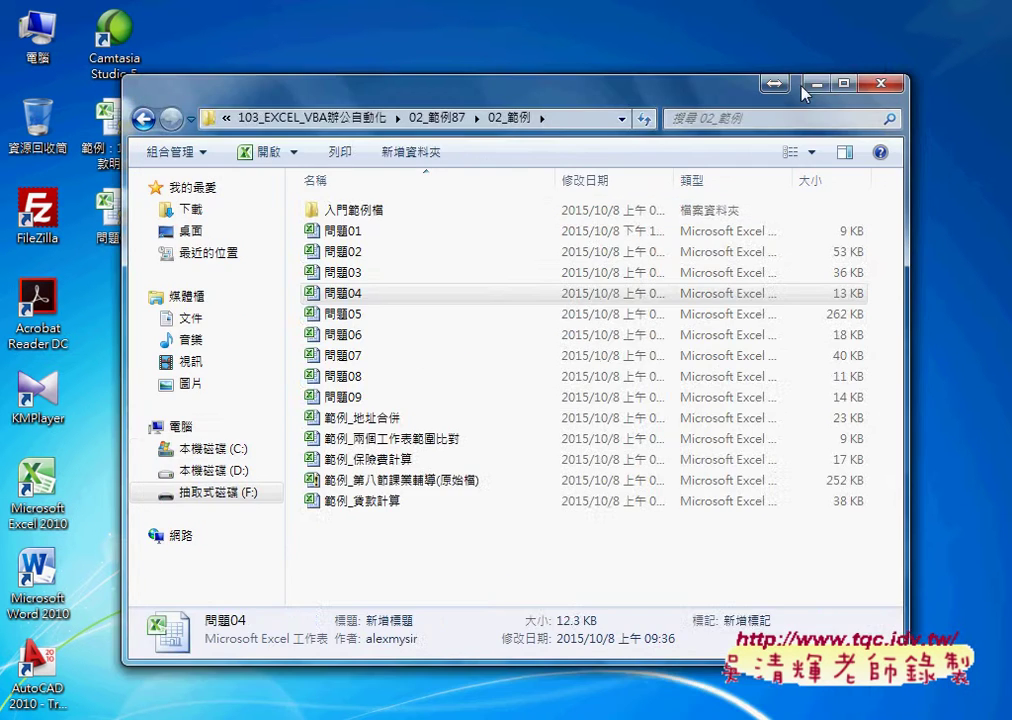
click(814, 85)
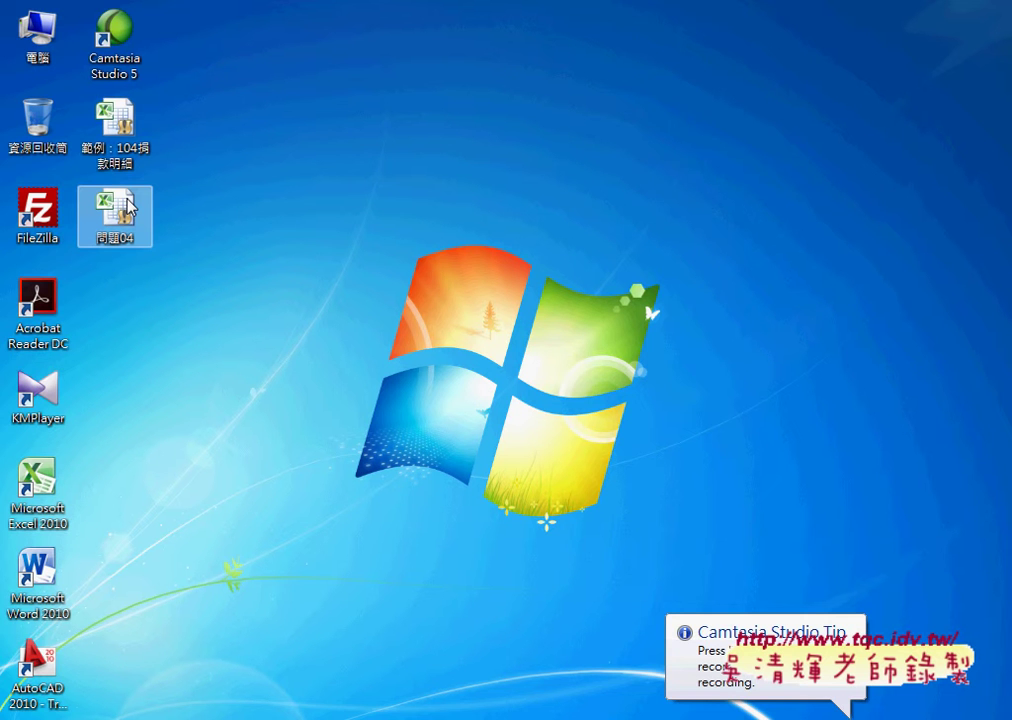
double_click(128, 212)
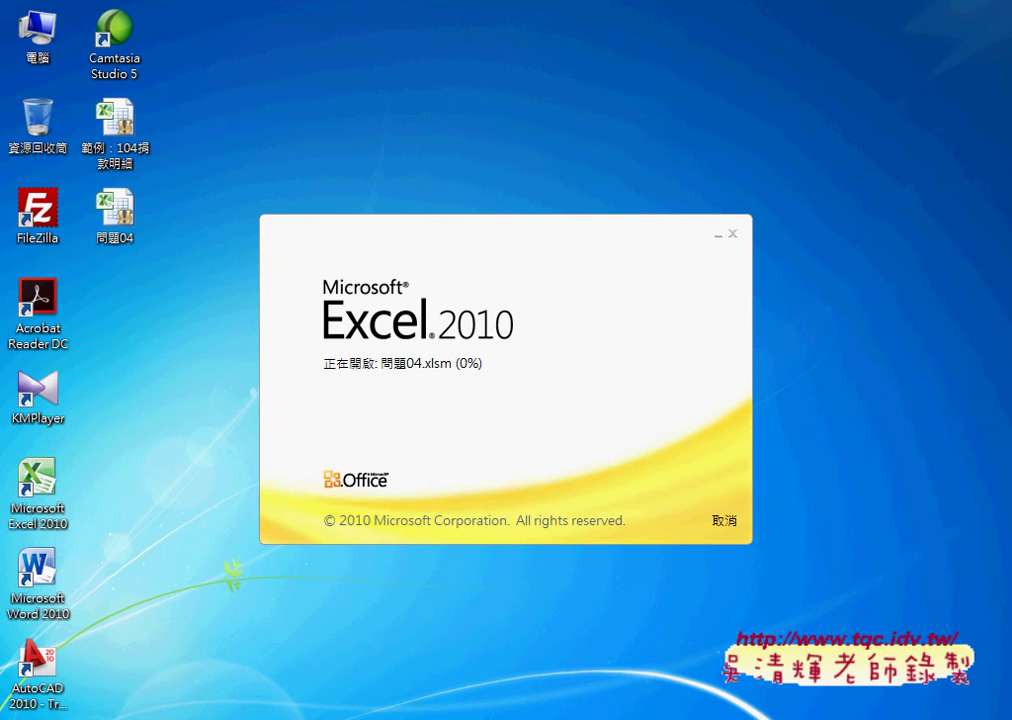
Launch Microsoft Access 2010 from Start > All Programs > Microsoft Office.
key(super)
click(110, 665)
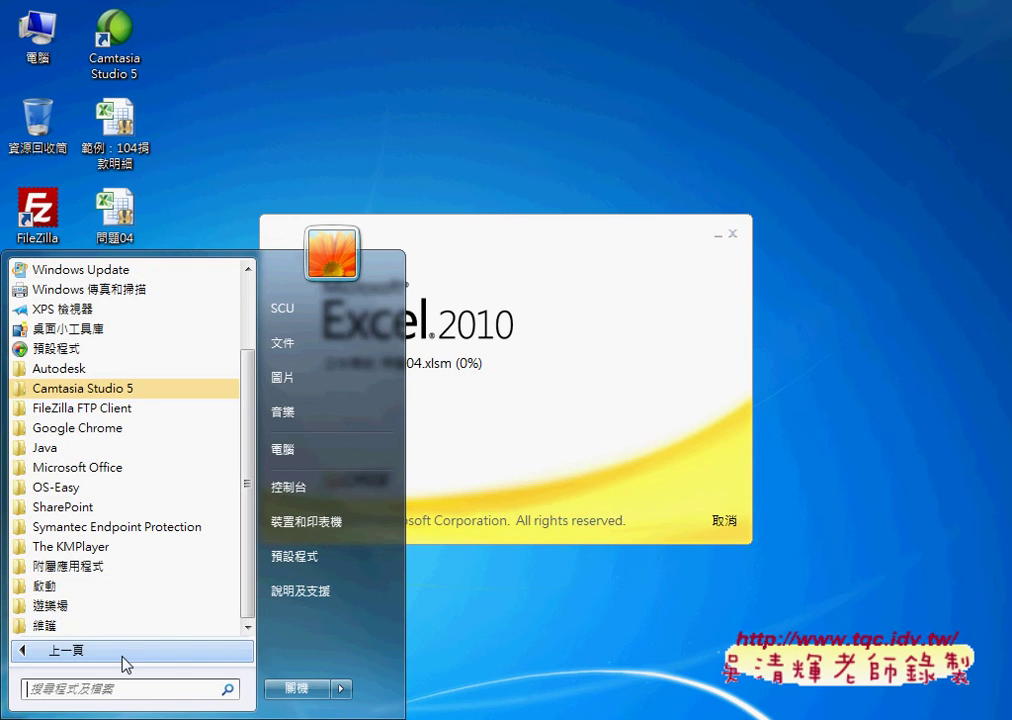
click(166, 469)
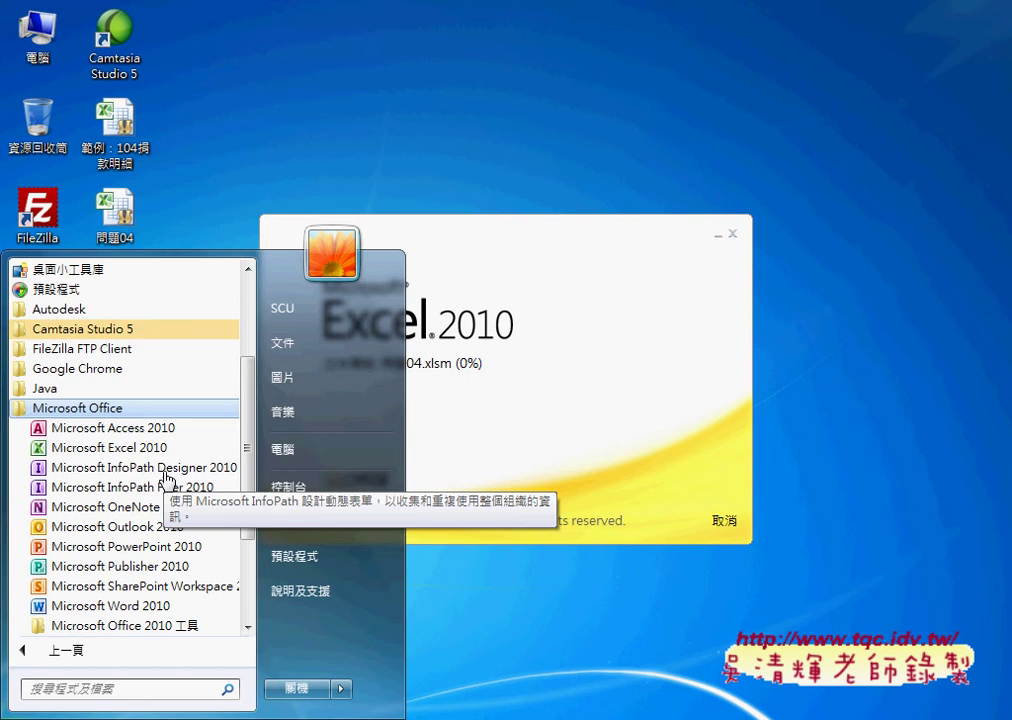
click(165, 430)
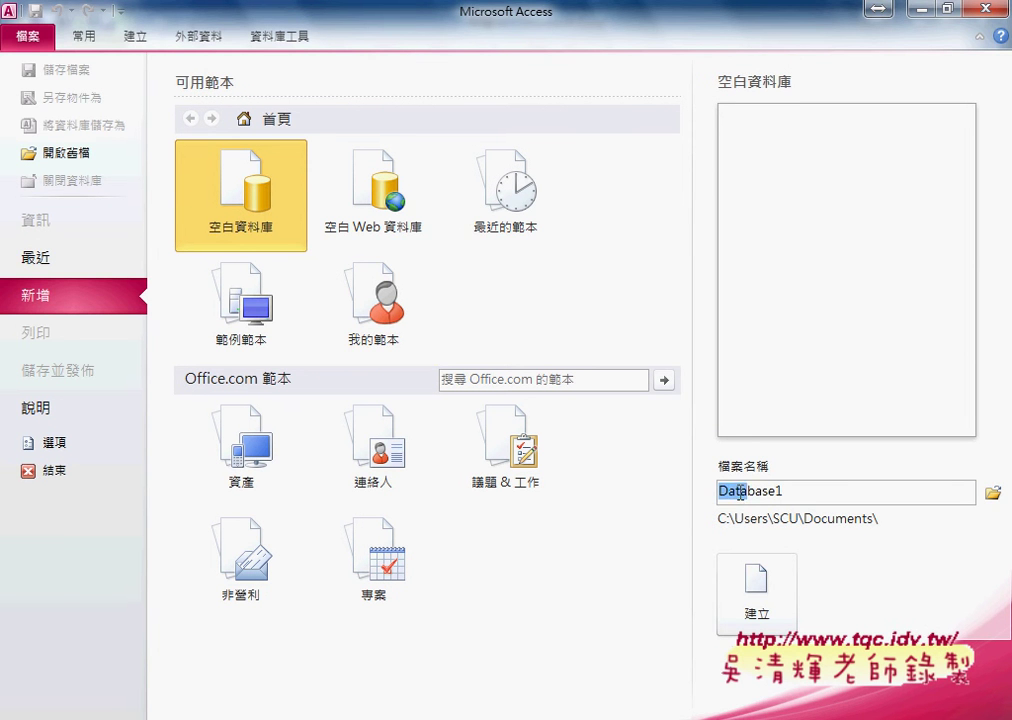
Create the blank database 問題04.accdb on the Desktop, then minimize Access.
double_click(806, 490)
click(990, 494)
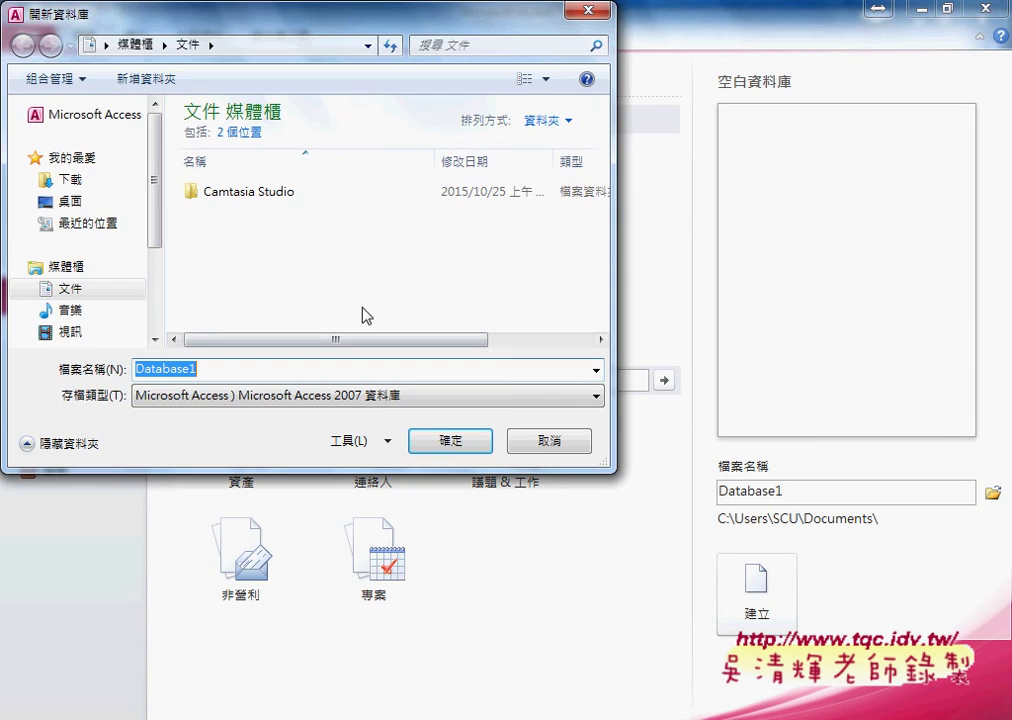
click(70, 201)
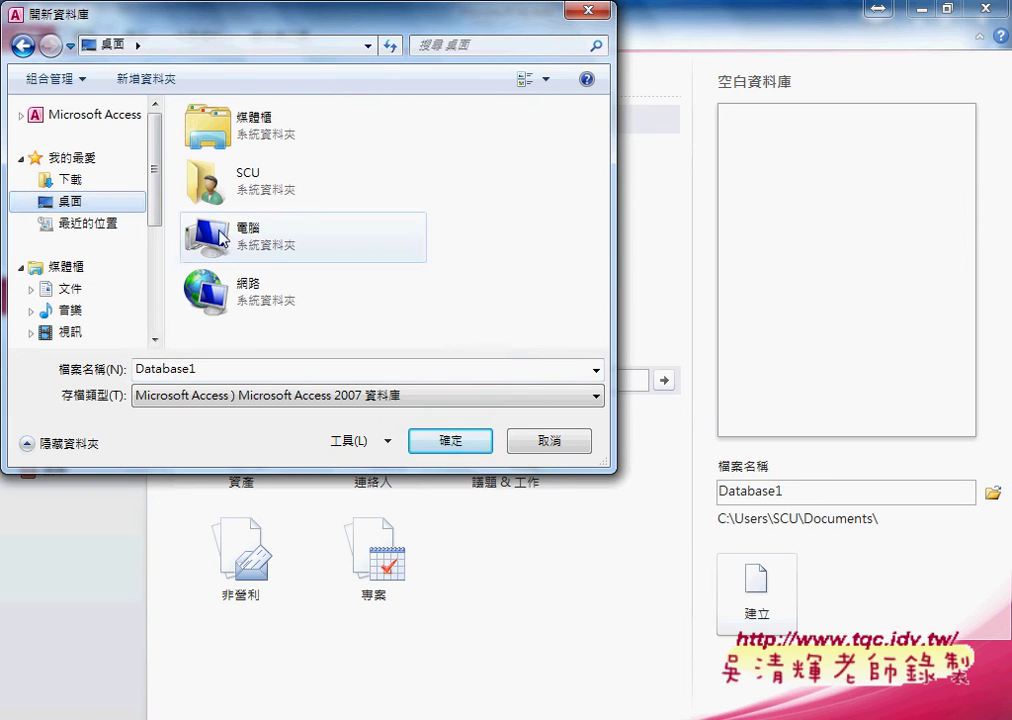
double_click(245, 371)
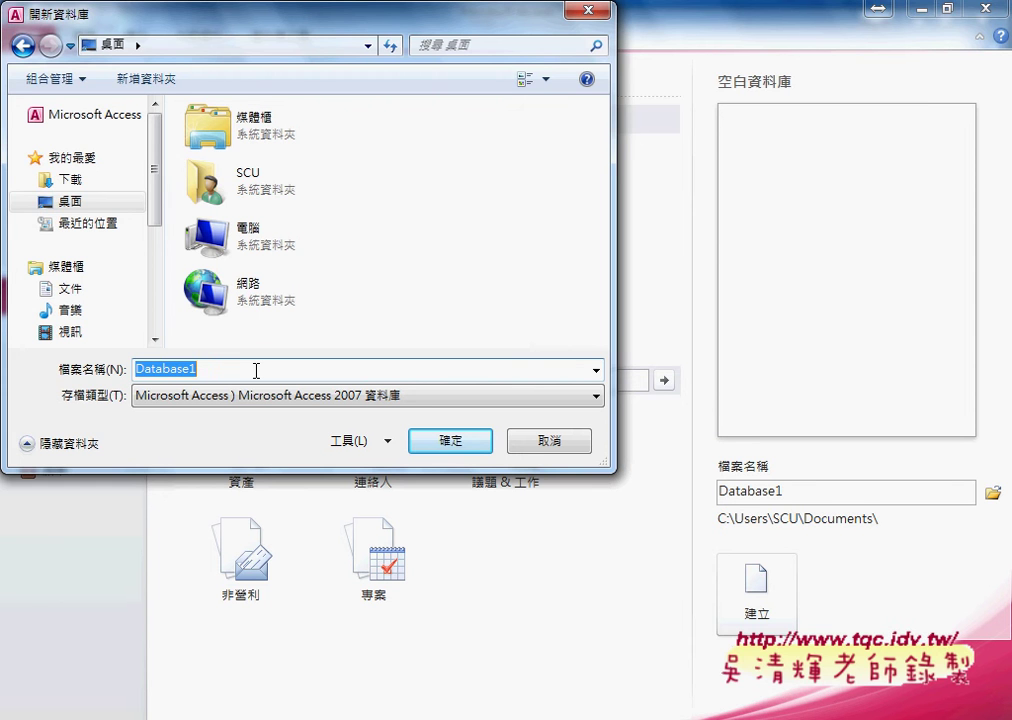
text(ㄨㄣ4w)
text(6)
text(04)
key(Return)
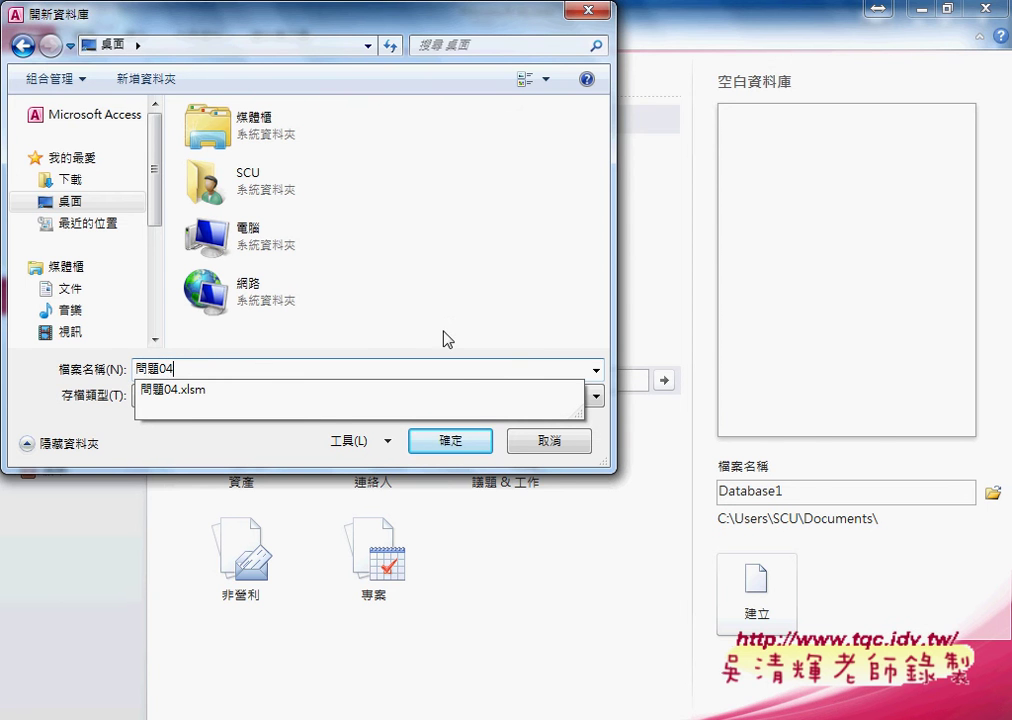
click(235, 395)
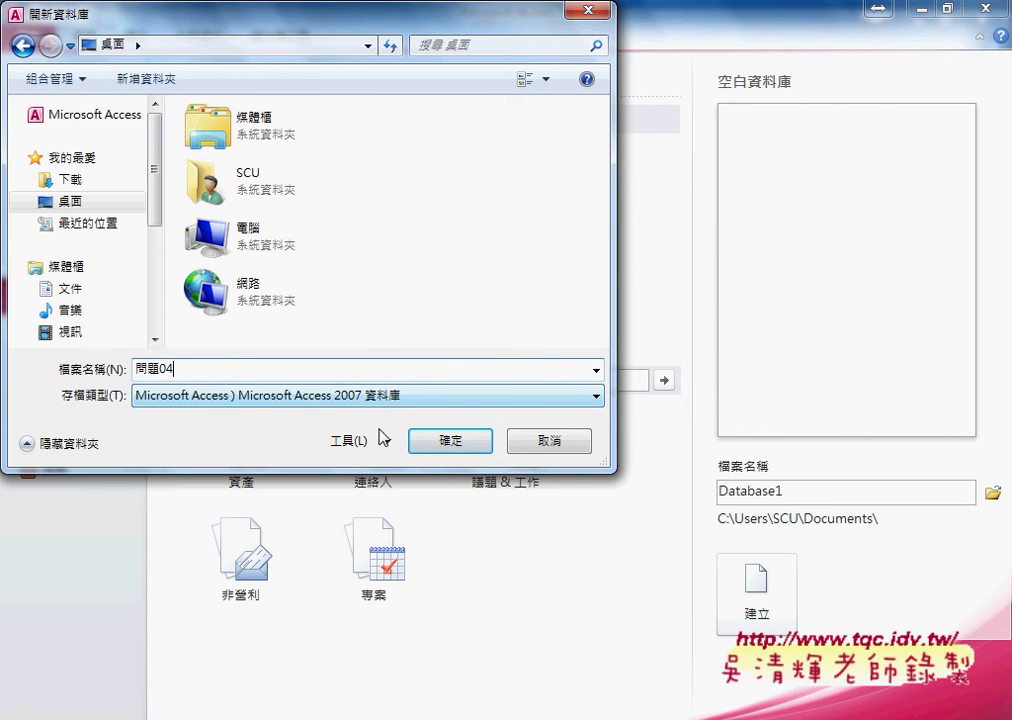
click(470, 449)
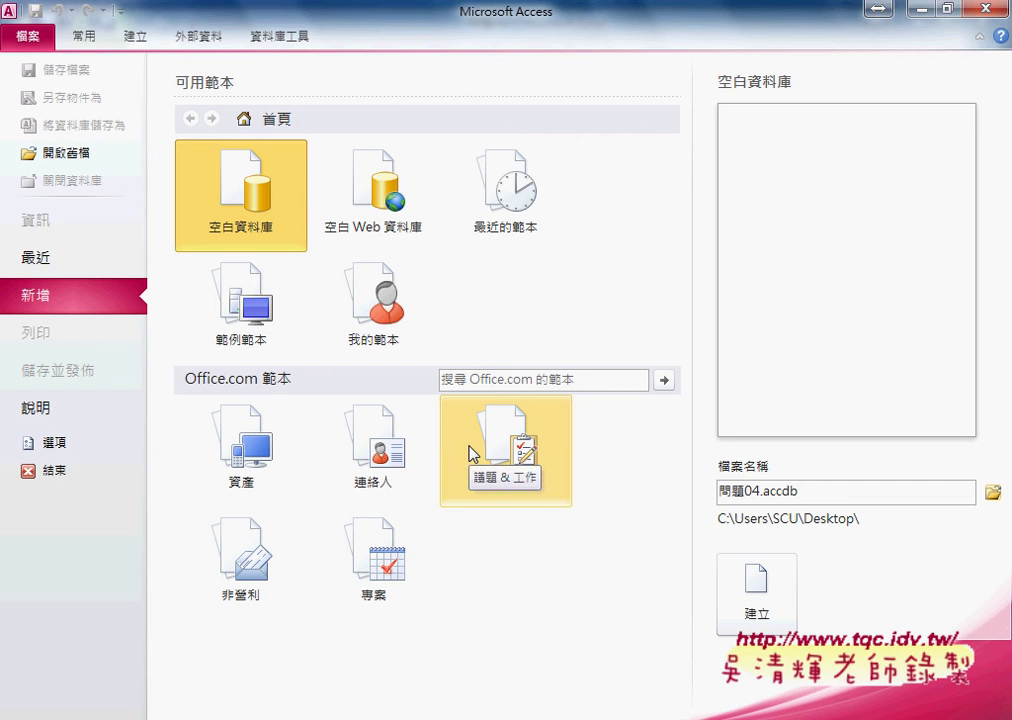
click(762, 600)
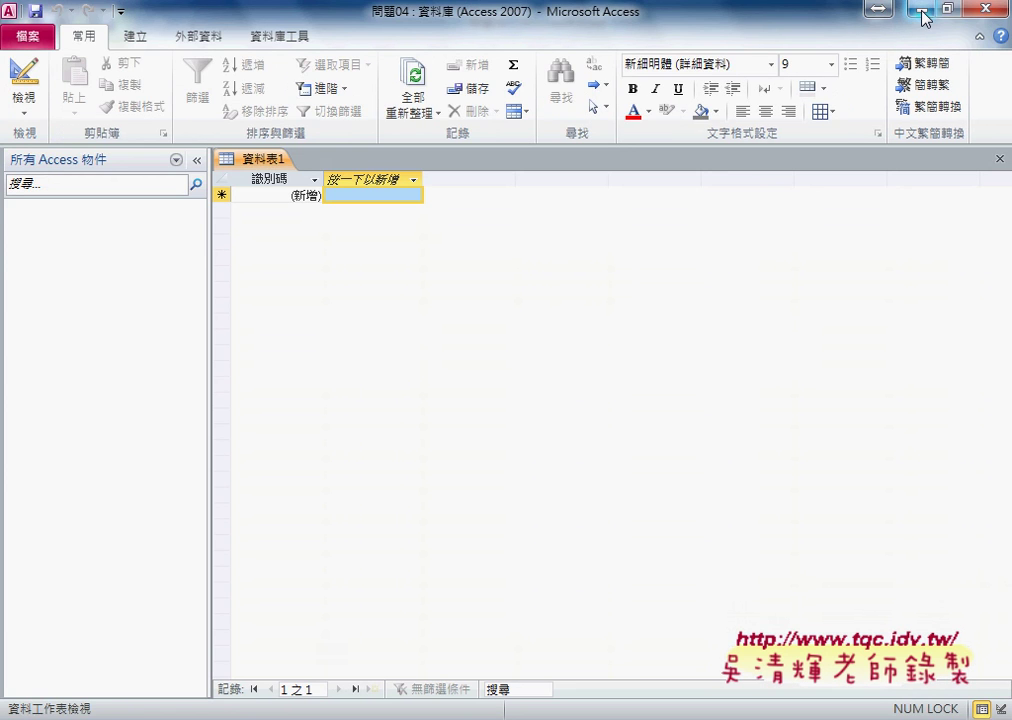
click(922, 12)
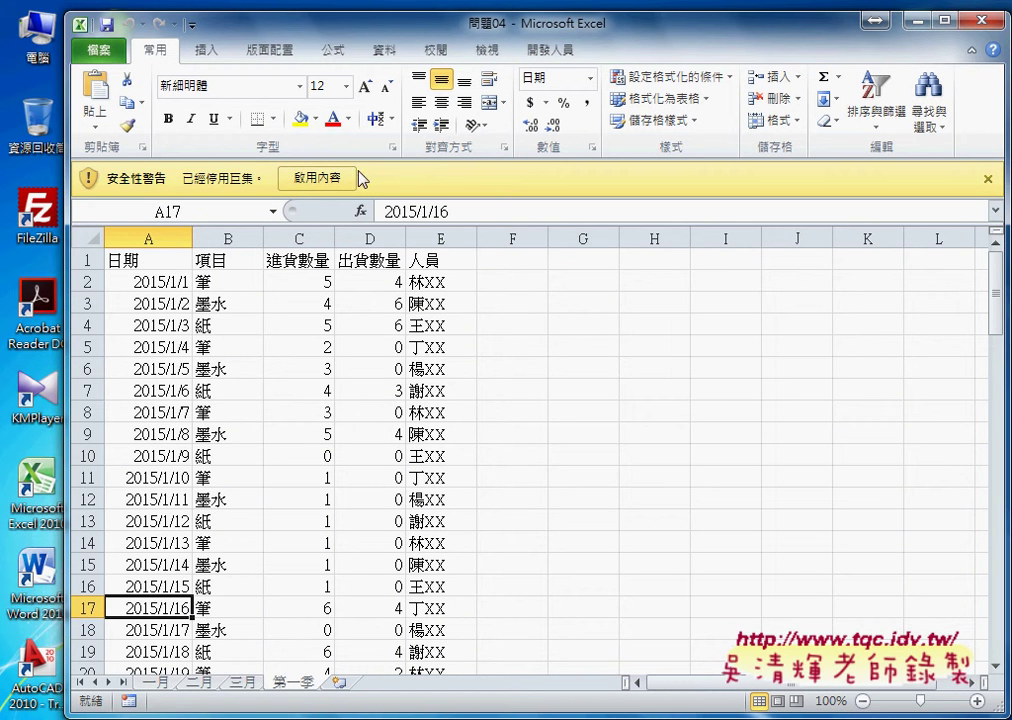
Enable the workbook's content, minimize Excel, and restore Access from the taskbar.
click(318, 179)
click(914, 18)
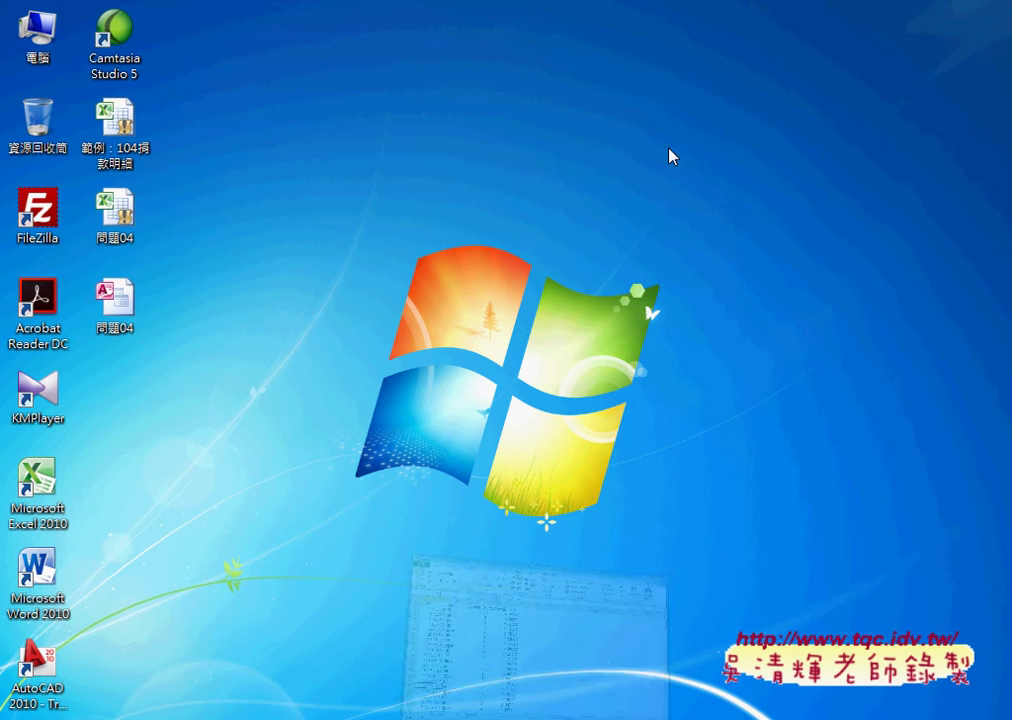
drag(171, 178, 128, 340)
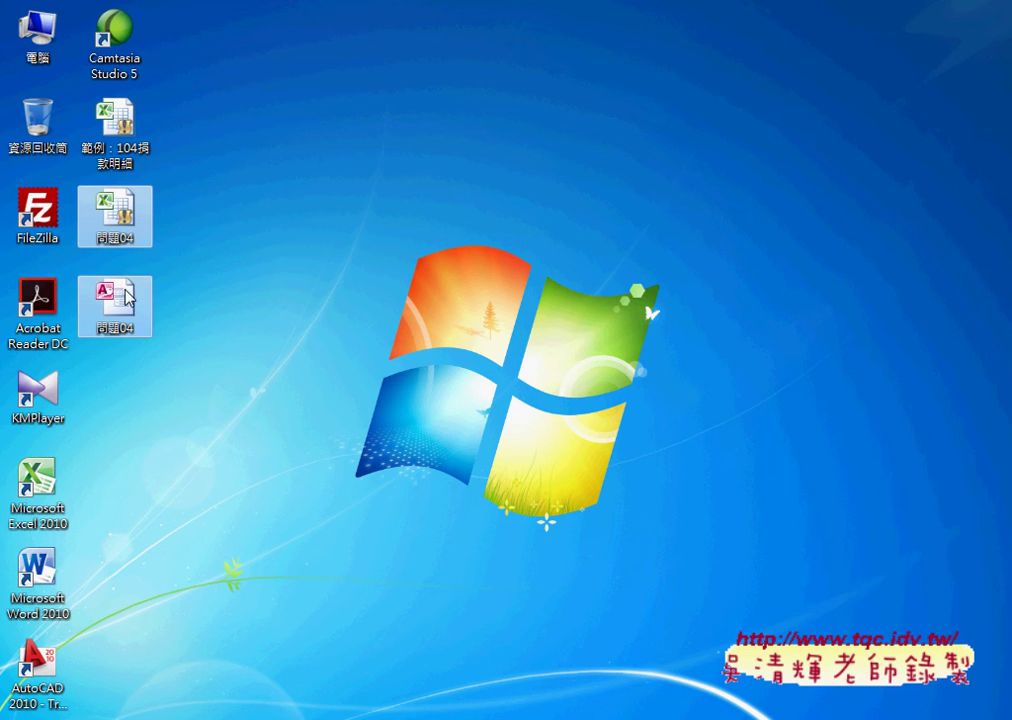
mouse_move(516, 716)
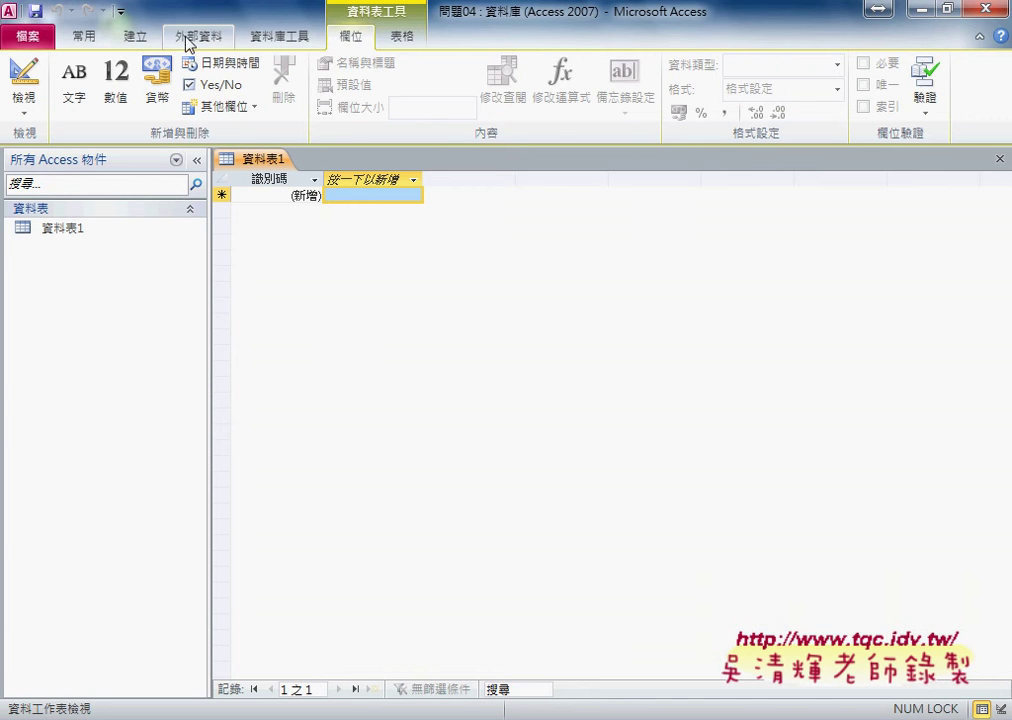
Start an Excel import with Desktop\問題04.xlsm as the source file.
click(192, 42)
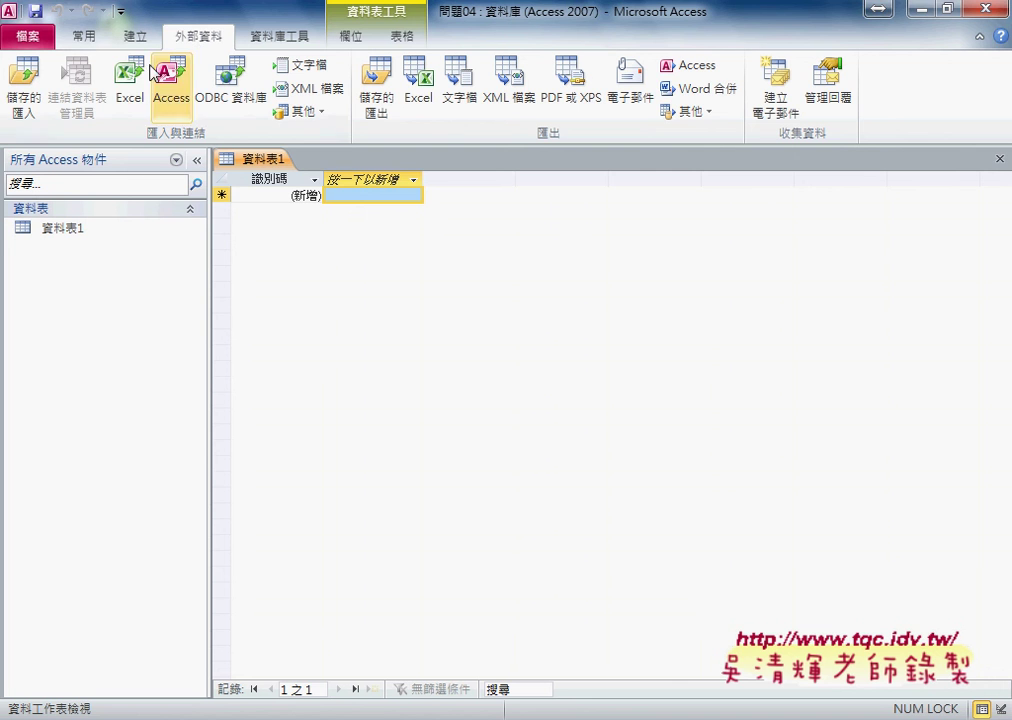
click(121, 99)
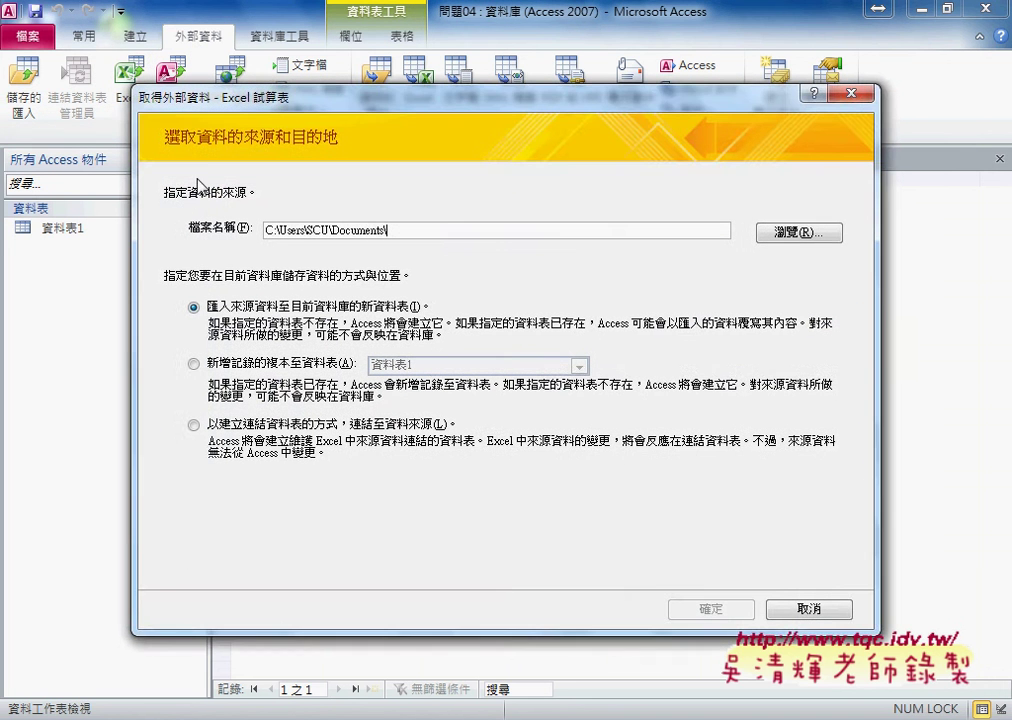
click(806, 235)
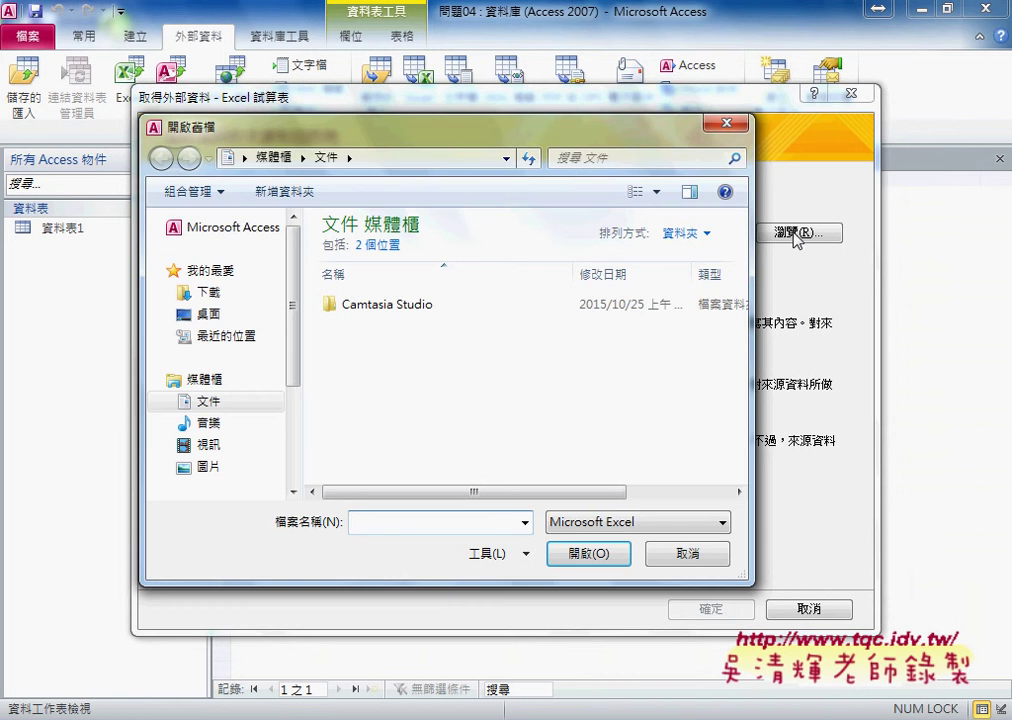
click(234, 318)
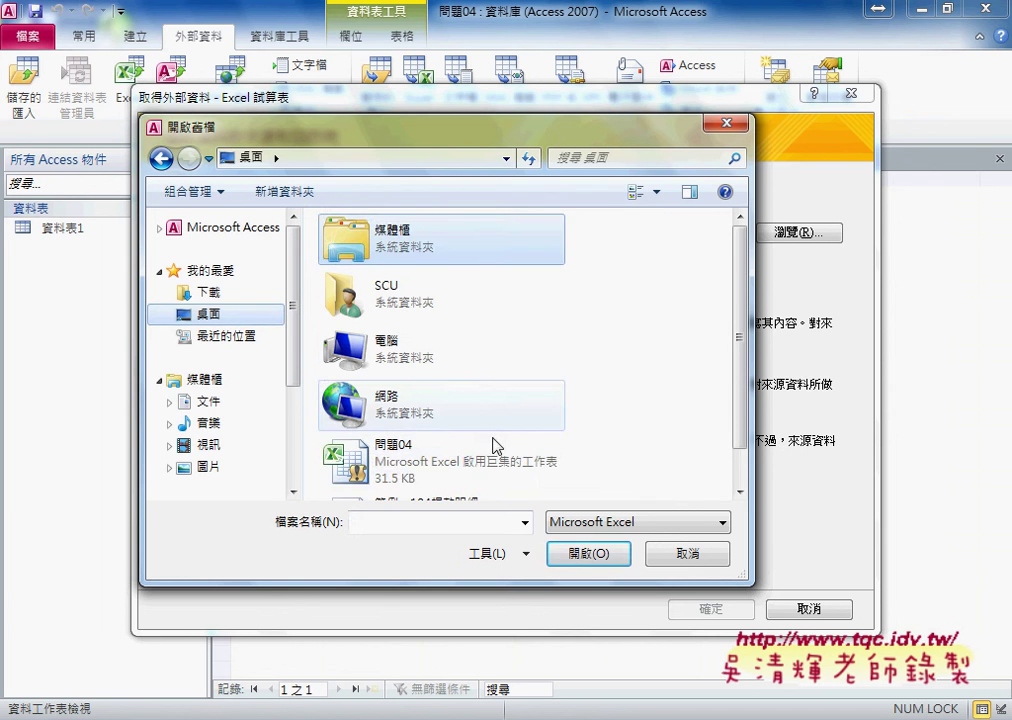
click(407, 468)
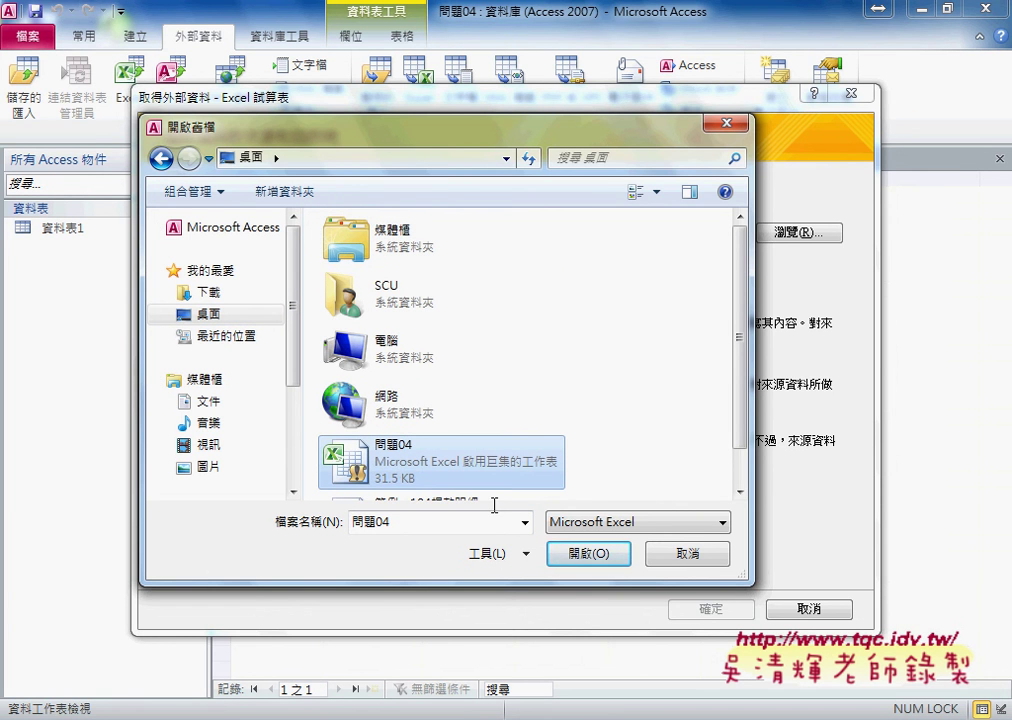
click(598, 554)
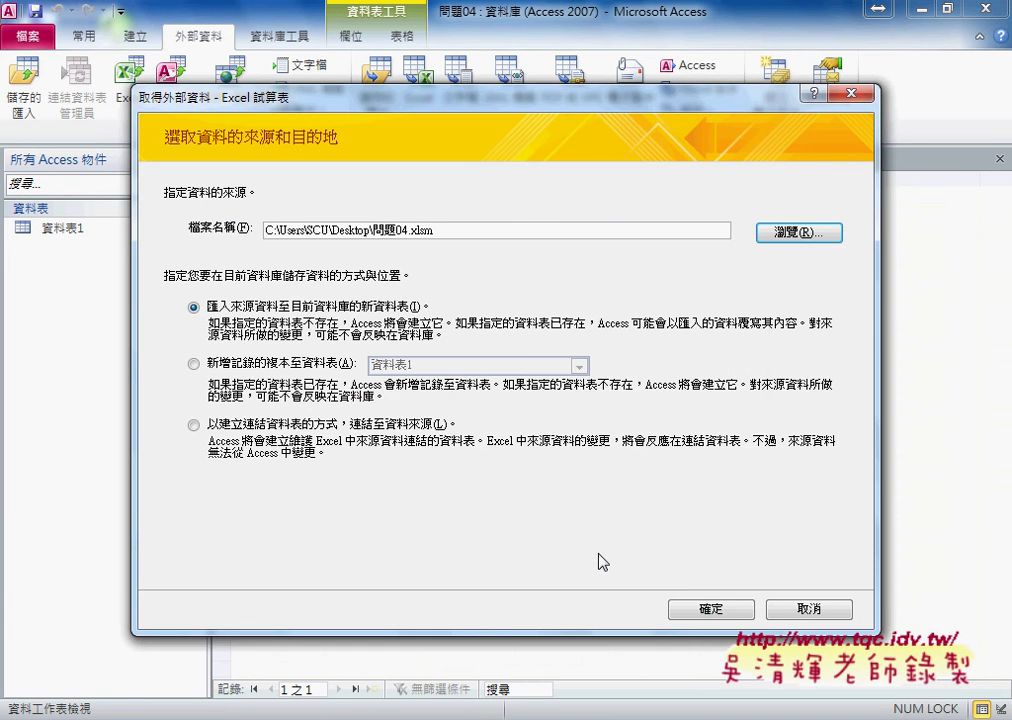
click(712, 606)
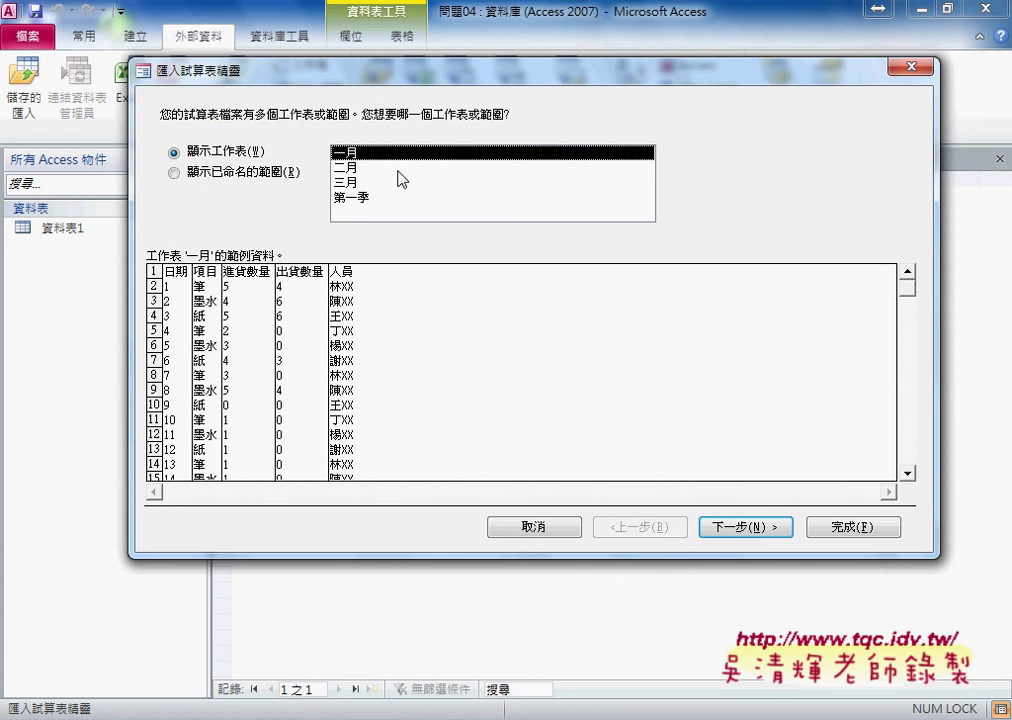
Import the 第一季 sheet with no primary key and close the wizard without saving steps.
click(356, 198)
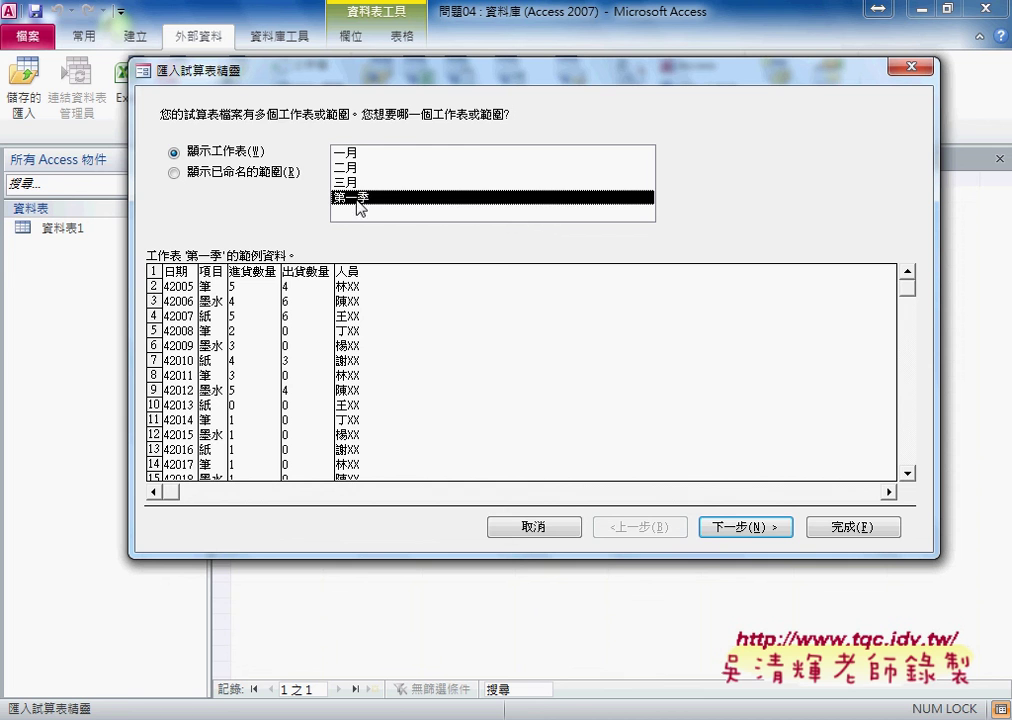
click(745, 529)
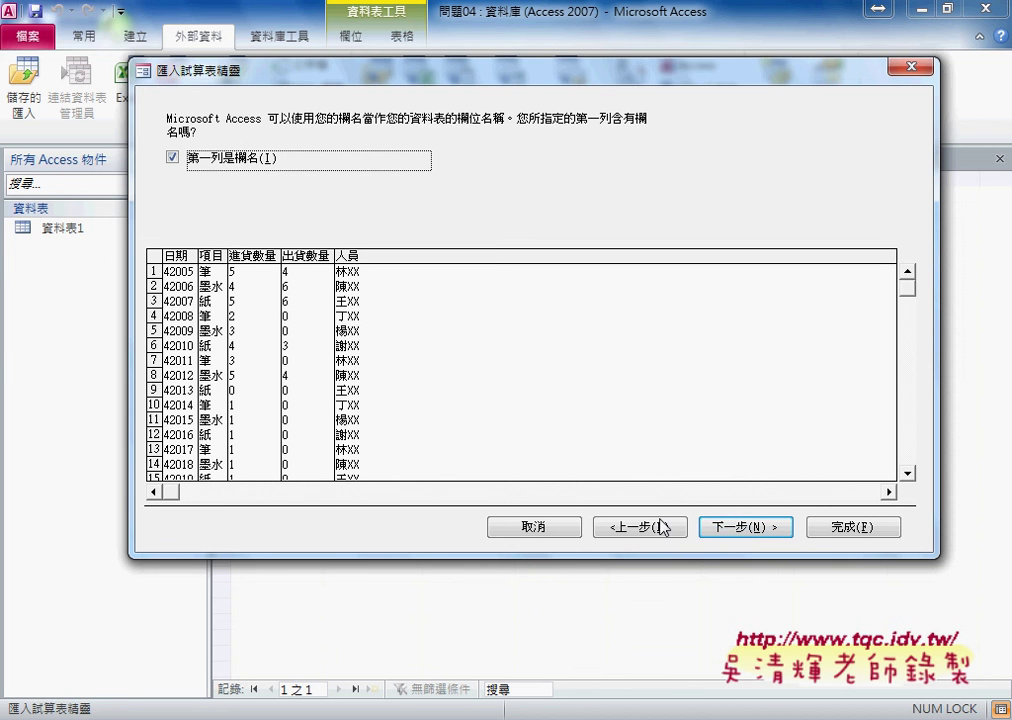
click(738, 530)
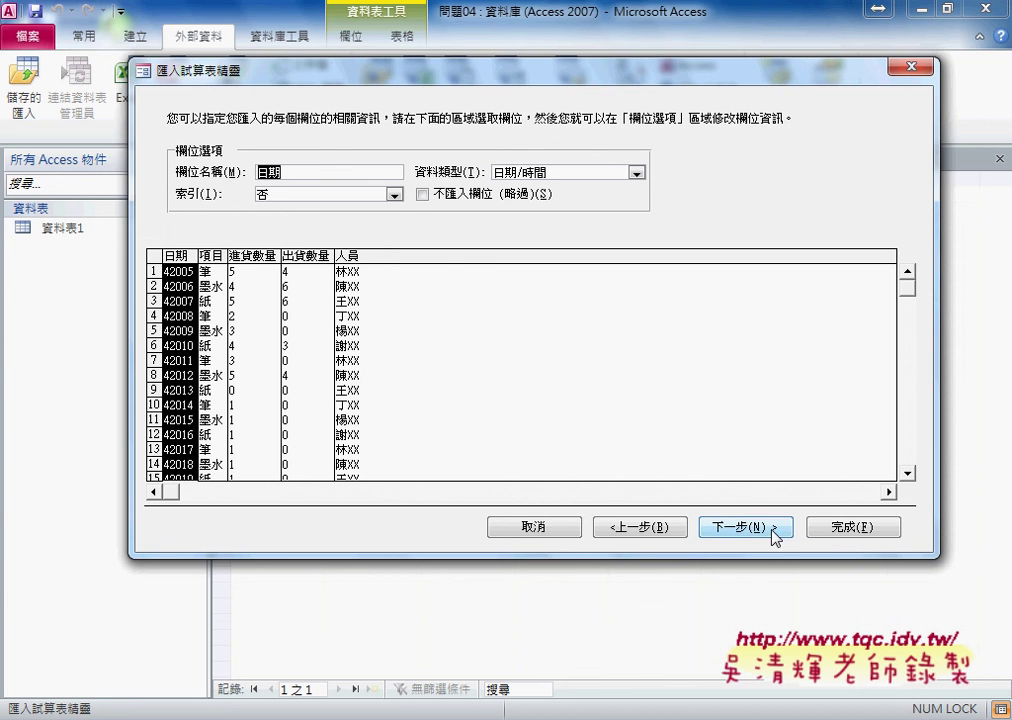
click(760, 528)
click(335, 204)
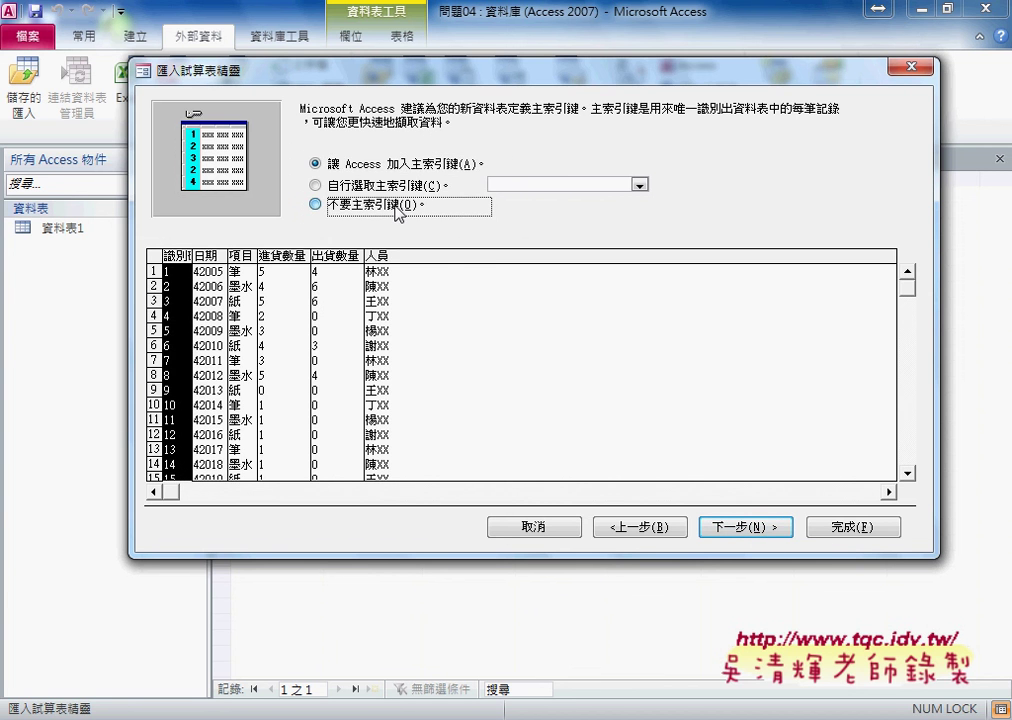
click(853, 527)
click(851, 530)
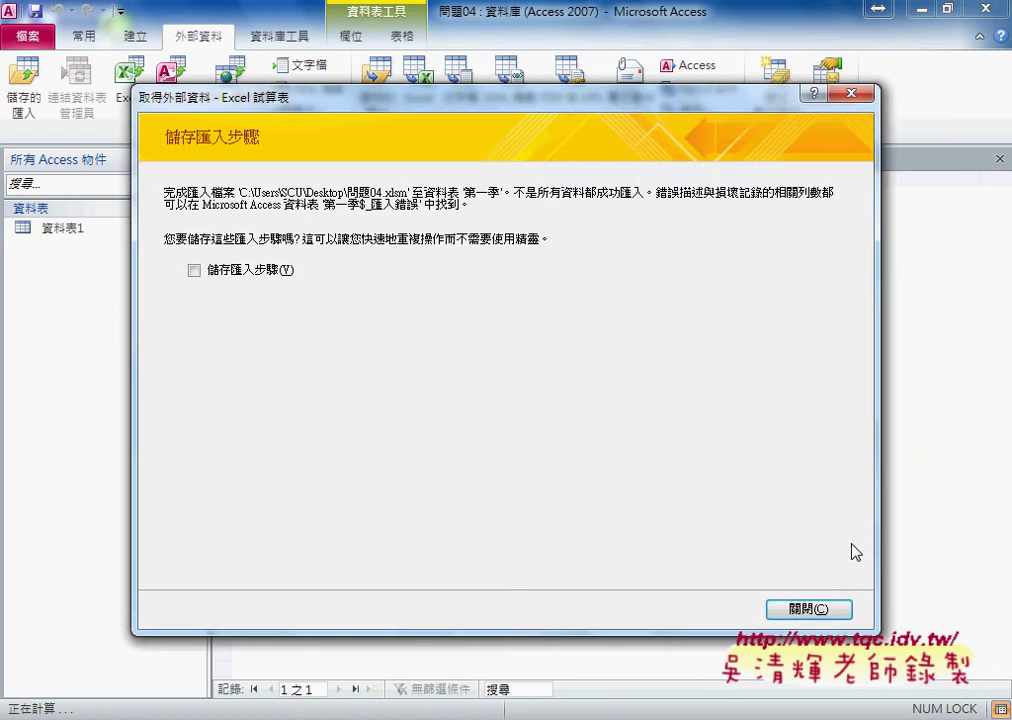
click(830, 609)
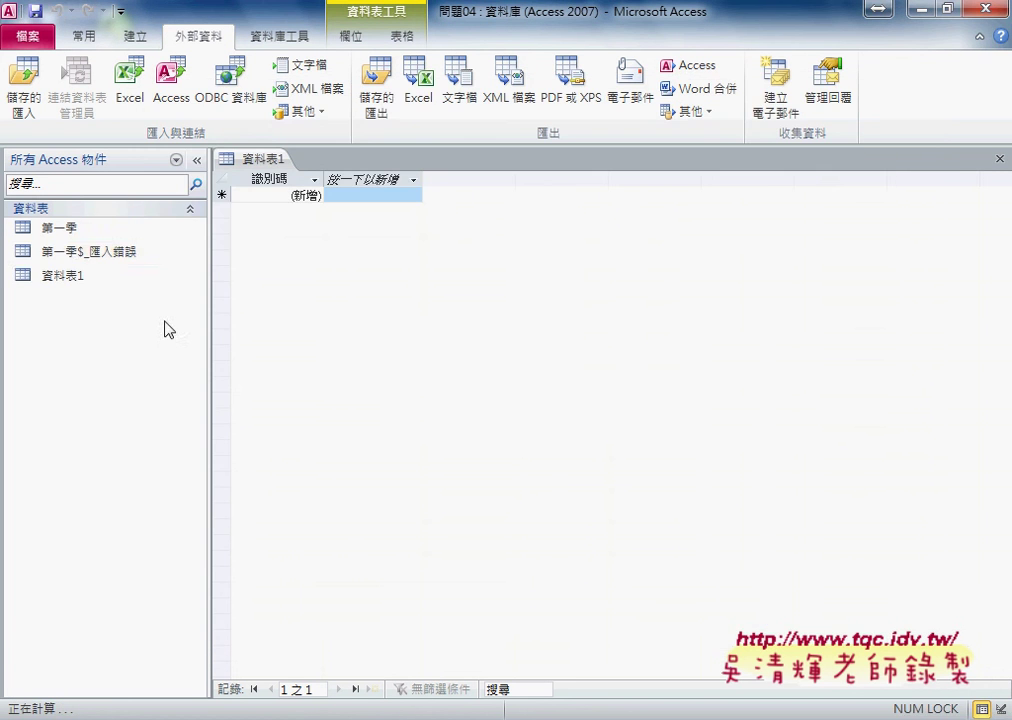
Open the 第一季 table and delete all 90 records, confirming with Yes.
click(79, 240)
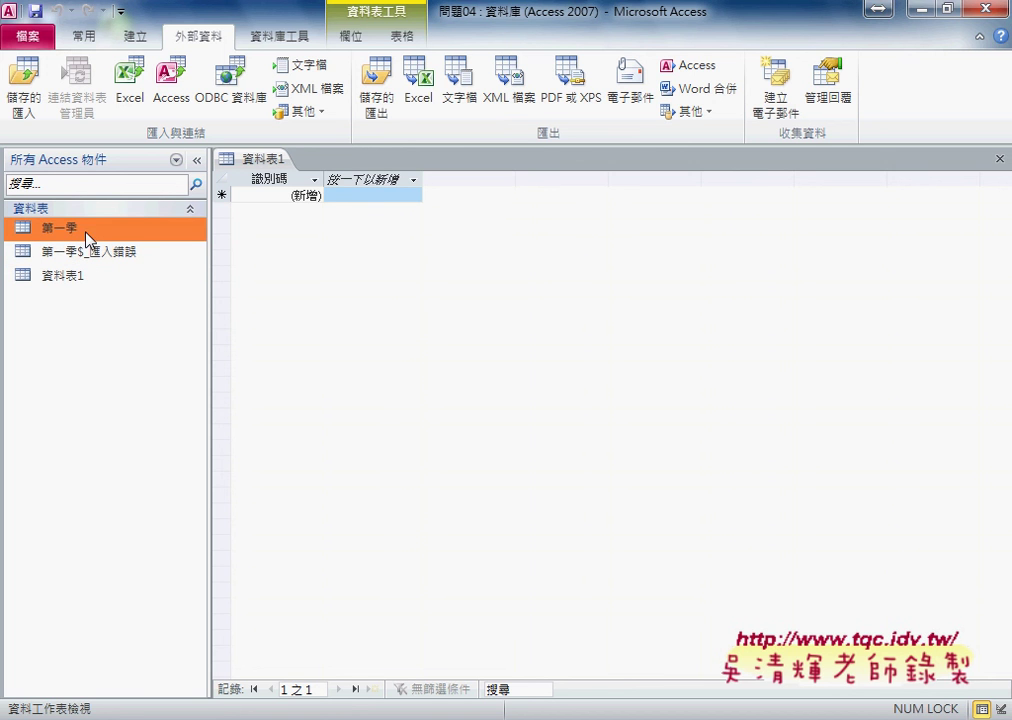
double_click(88, 238)
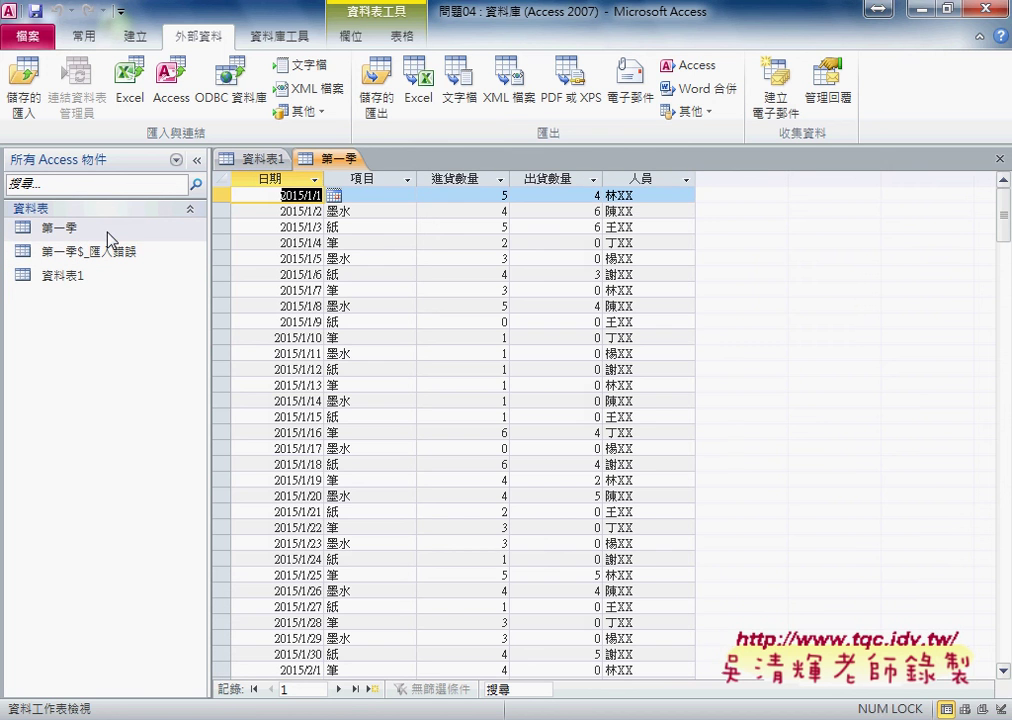
click(390, 212)
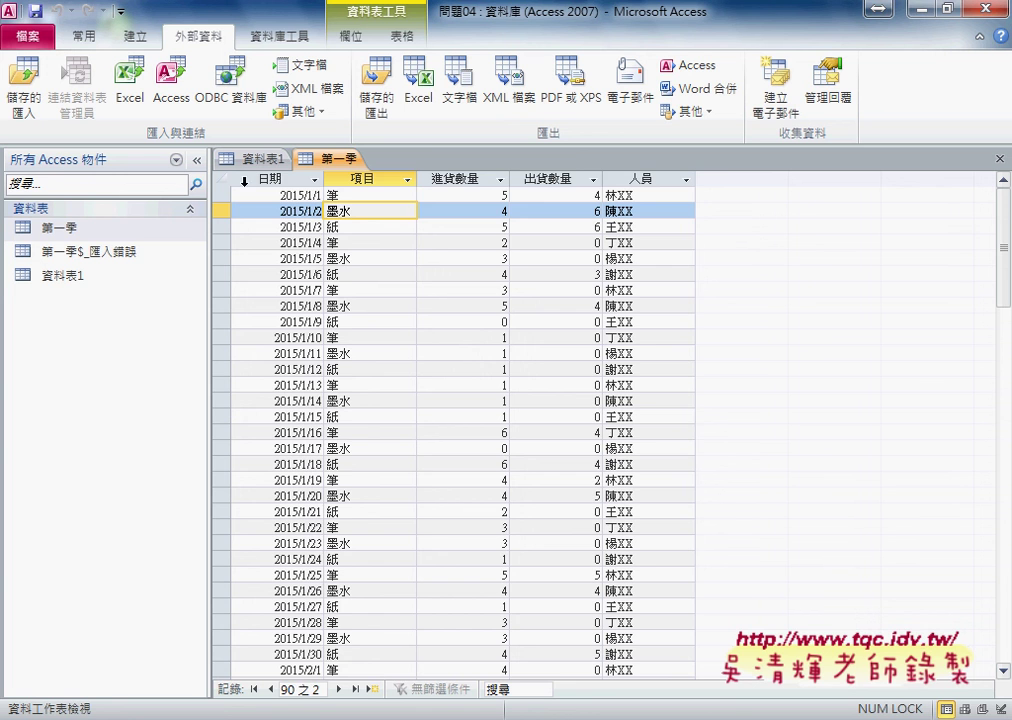
click(223, 180)
key(Delete)
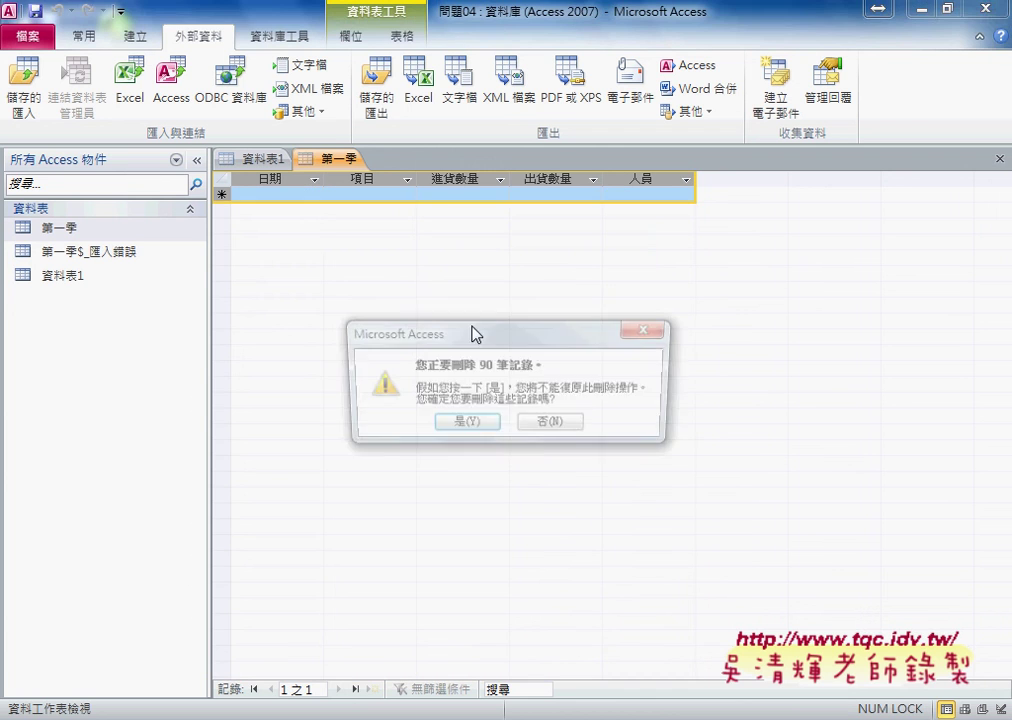
click(472, 420)
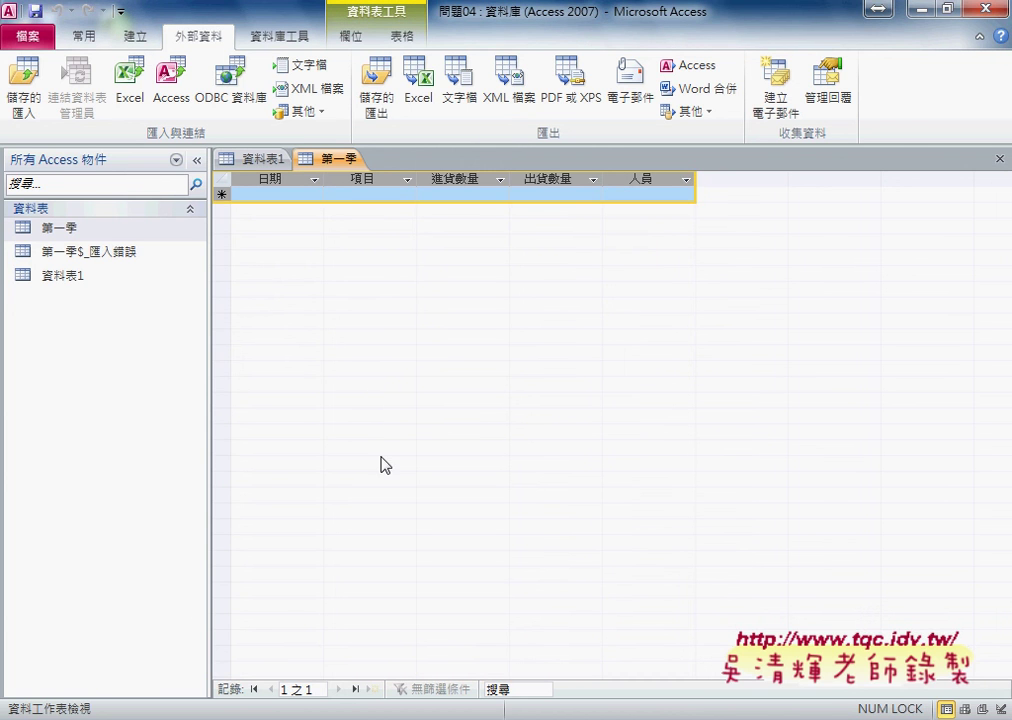